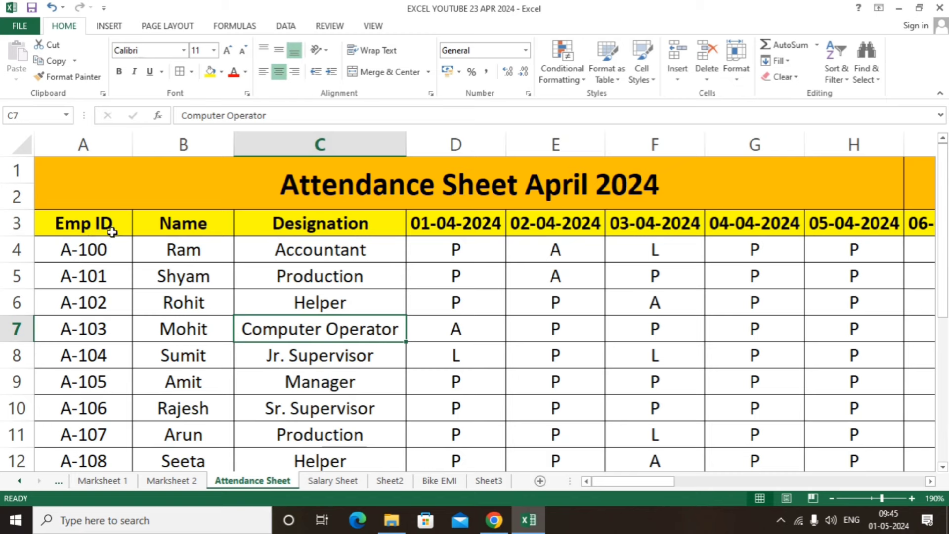
Step: Select the employee IDs A-100 to A-108, their names and the first designation, Accountant
{"action": "left_click_drag", "start_coordinate": [97, 247], "coordinate": [60, 451]}
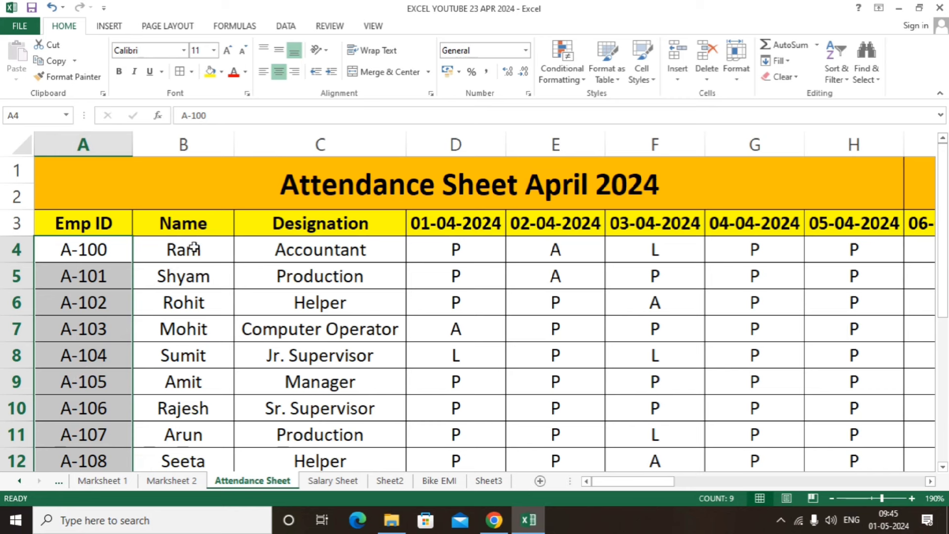
{"action": "left_click_drag", "start_coordinate": [191, 248], "coordinate": [171, 447]}
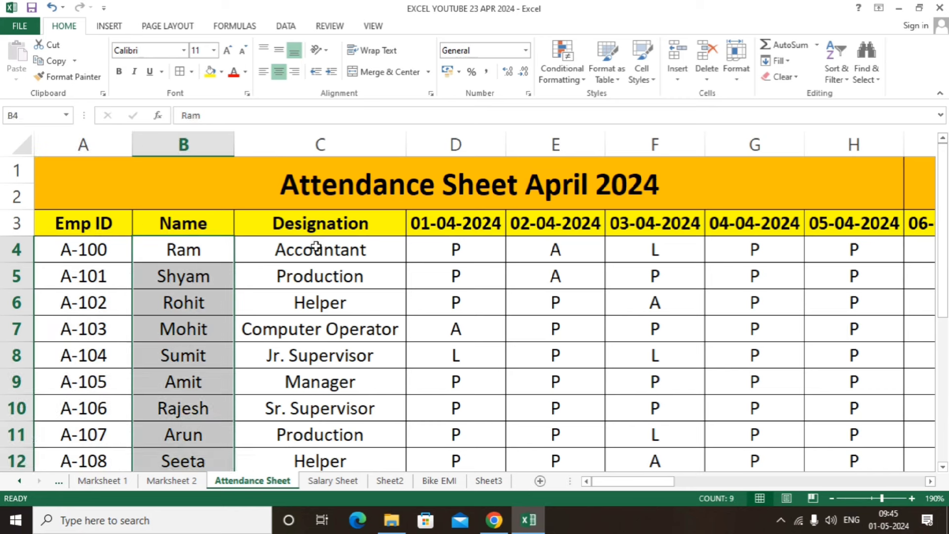
{"action": "left_click", "coordinate": [281, 246]}
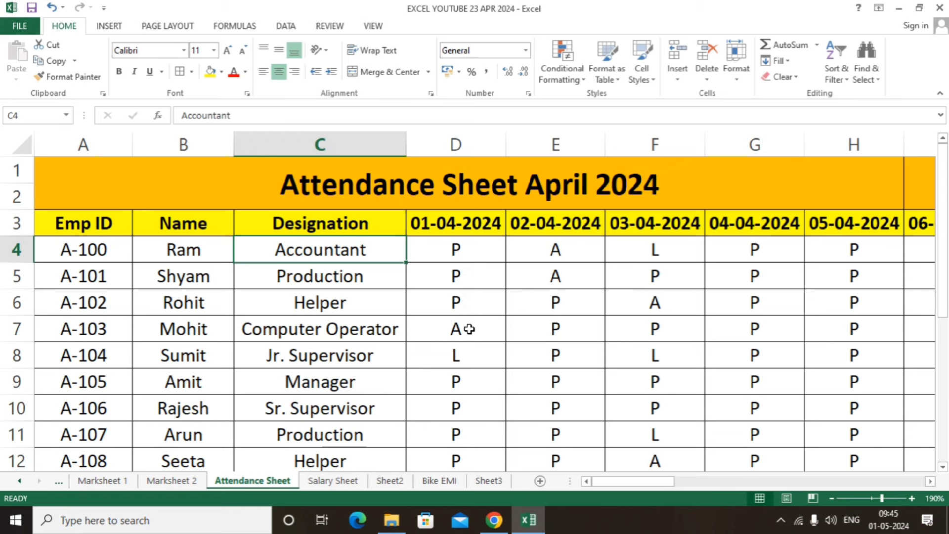
Step: Review the P, A and L attendance marks for 01-04-2024 and 02-04-2024 in columns D and E
{"action": "left_click", "coordinate": [466, 360]}
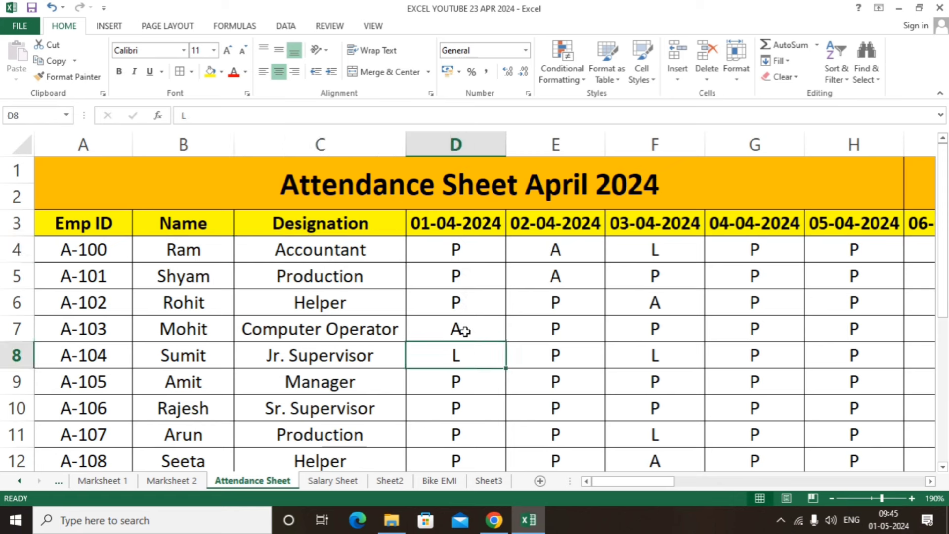
{"action": "left_click_drag", "start_coordinate": [469, 247], "coordinate": [463, 296]}
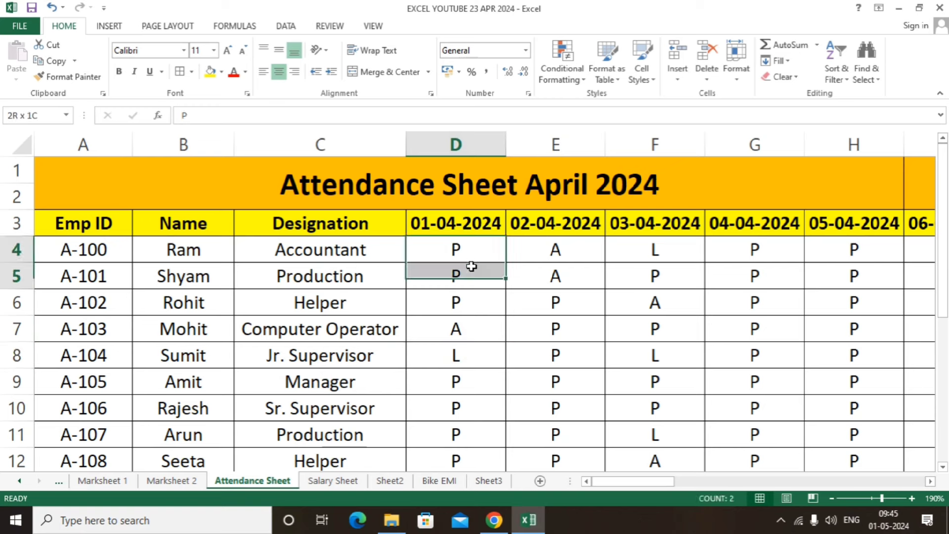
{"action": "left_click", "coordinate": [462, 329]}
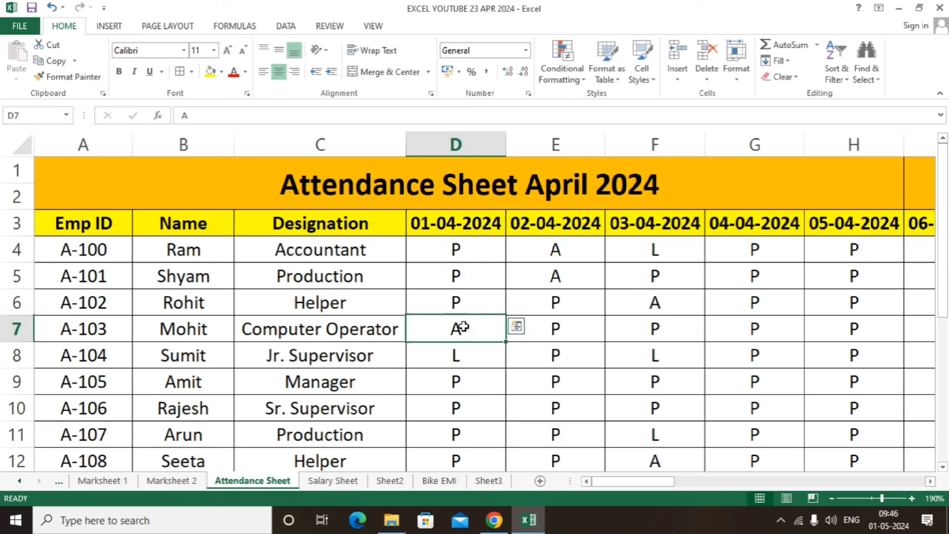
{"action": "left_click", "coordinate": [457, 355]}
{"action": "left_click_drag", "start_coordinate": [455, 382], "coordinate": [459, 451]}
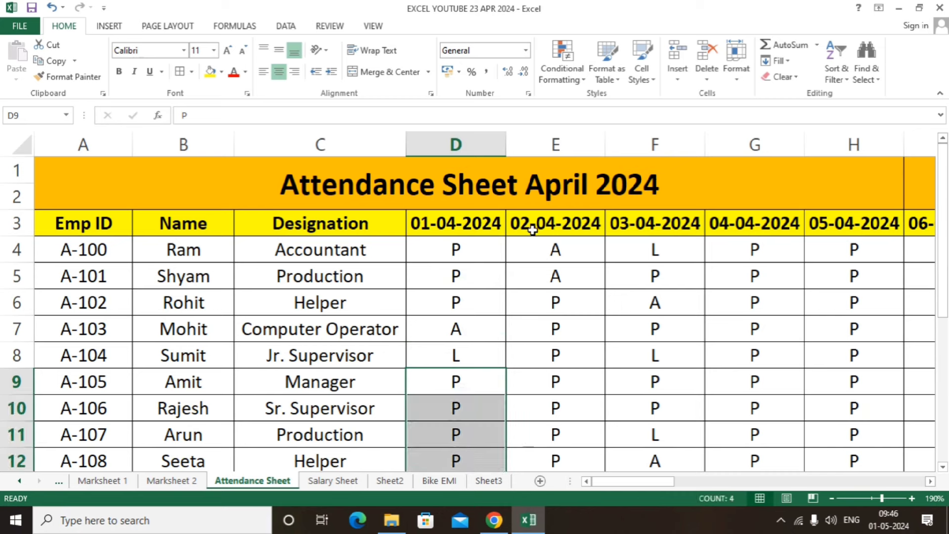
{"action": "left_click", "coordinate": [582, 252]}
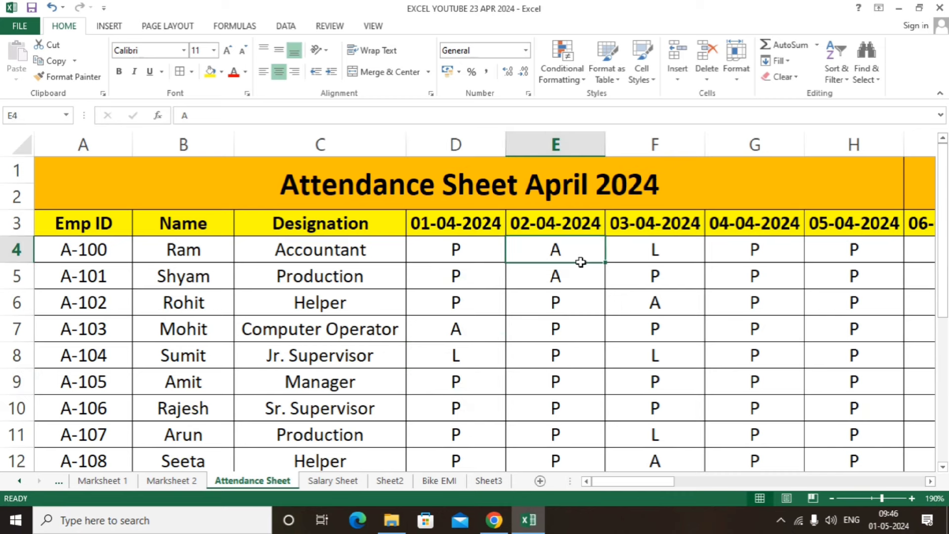
{"action": "left_click_drag", "start_coordinate": [581, 262], "coordinate": [578, 269]}
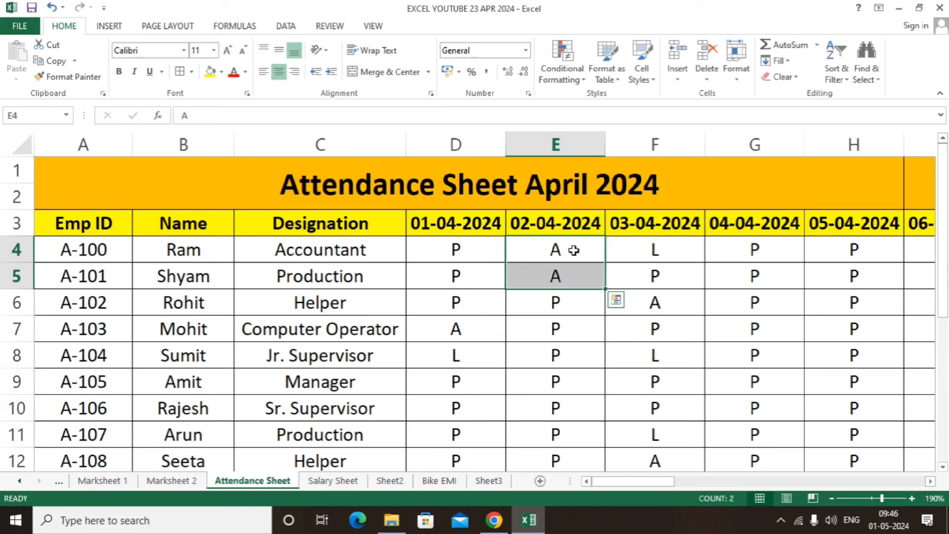
{"action": "left_click_drag", "start_coordinate": [566, 299], "coordinate": [563, 441]}
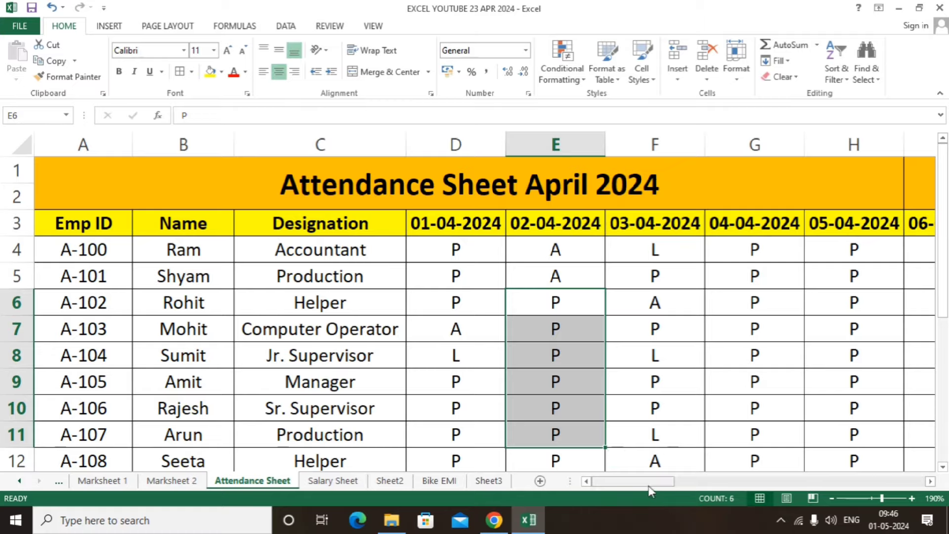
{"action": "left_click_drag", "start_coordinate": [648, 482], "coordinate": [907, 483]}
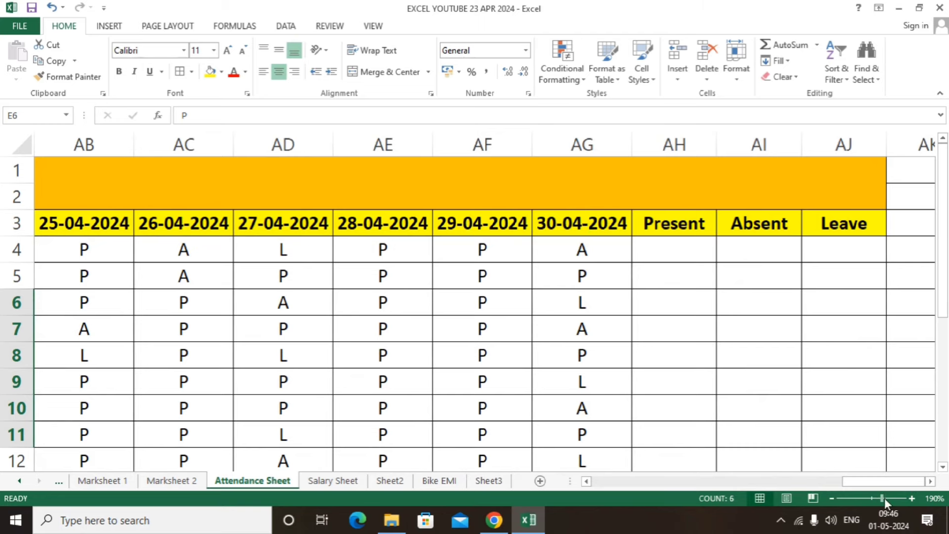
{"action": "left_click_drag", "start_coordinate": [854, 482], "coordinate": [611, 481]}
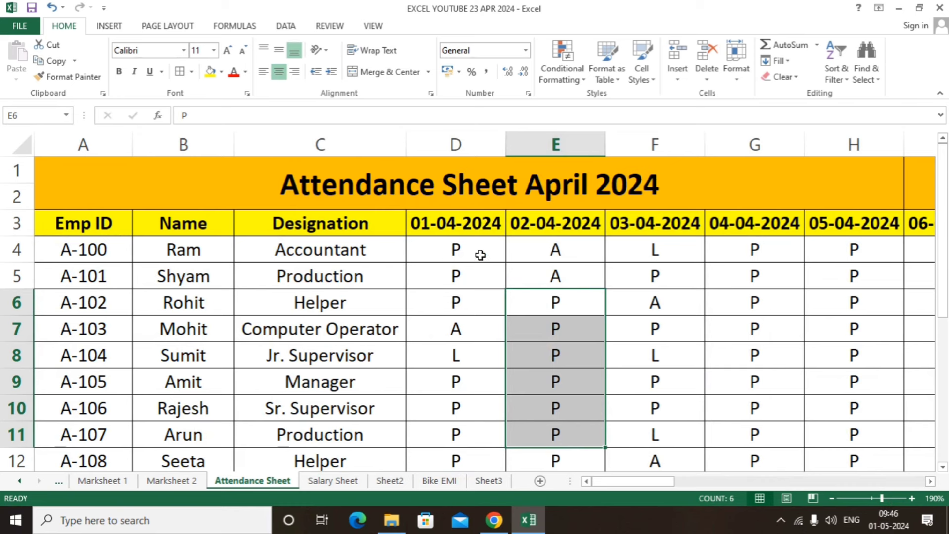
Step: Check row 4's daily marks, then scroll right to the empty Present, Absent and Leave columns AH–AJ
{"action": "left_click", "coordinate": [453, 253]}
{"action": "left_click", "coordinate": [732, 255]}
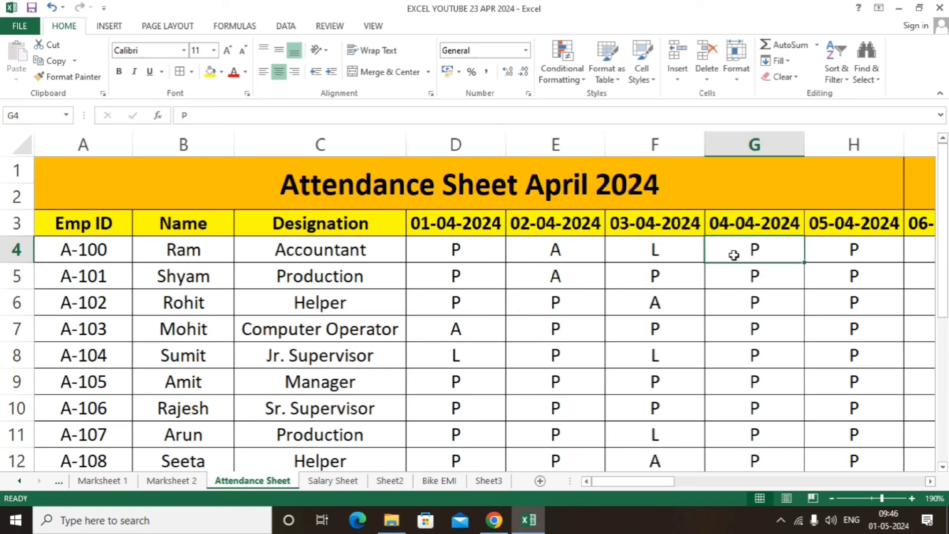
{"action": "left_click", "coordinate": [841, 257]}
{"action": "scroll", "coordinate": [840, 267], "scroll_direction": "right", "scroll_amount": 3}
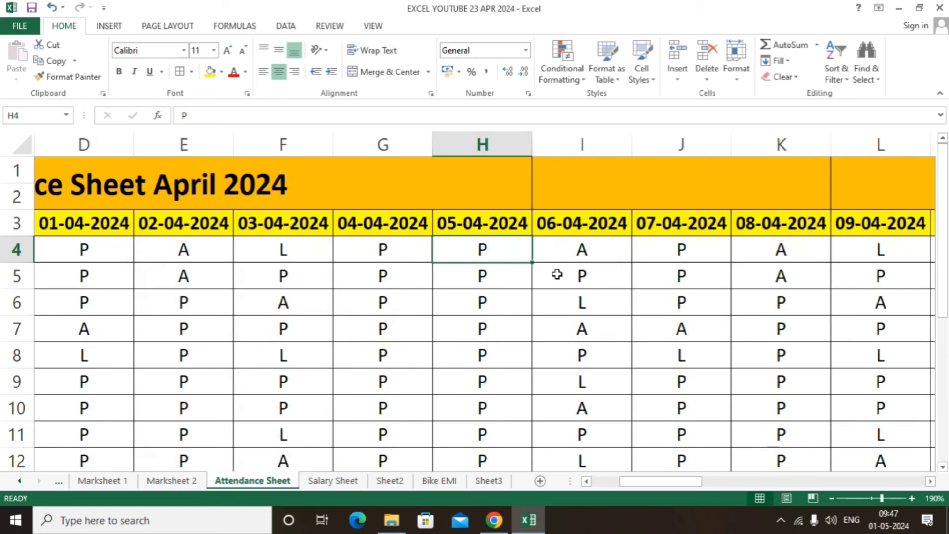
{"action": "left_click", "coordinate": [687, 250]}
{"action": "left_click_drag", "start_coordinate": [615, 479], "coordinate": [660, 480]}
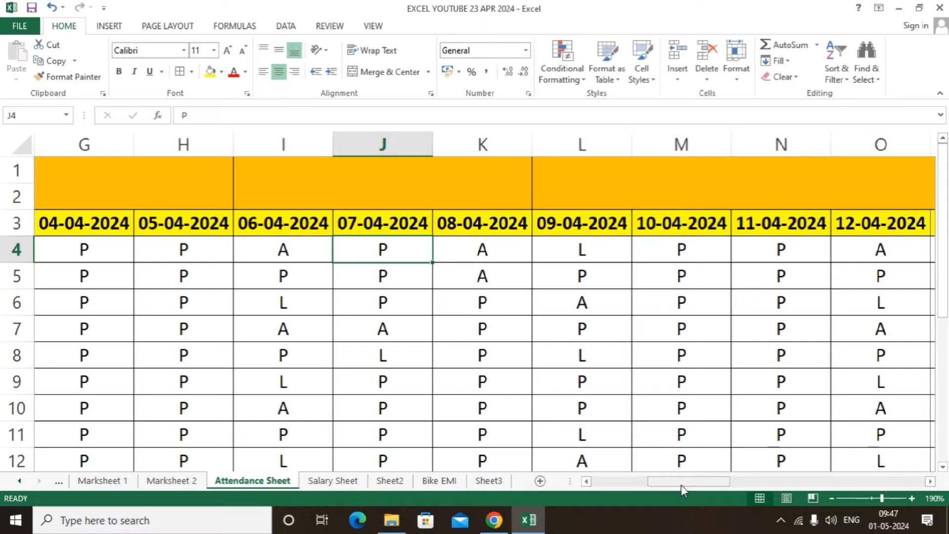
{"action": "left_click_drag", "start_coordinate": [682, 482], "coordinate": [623, 482]}
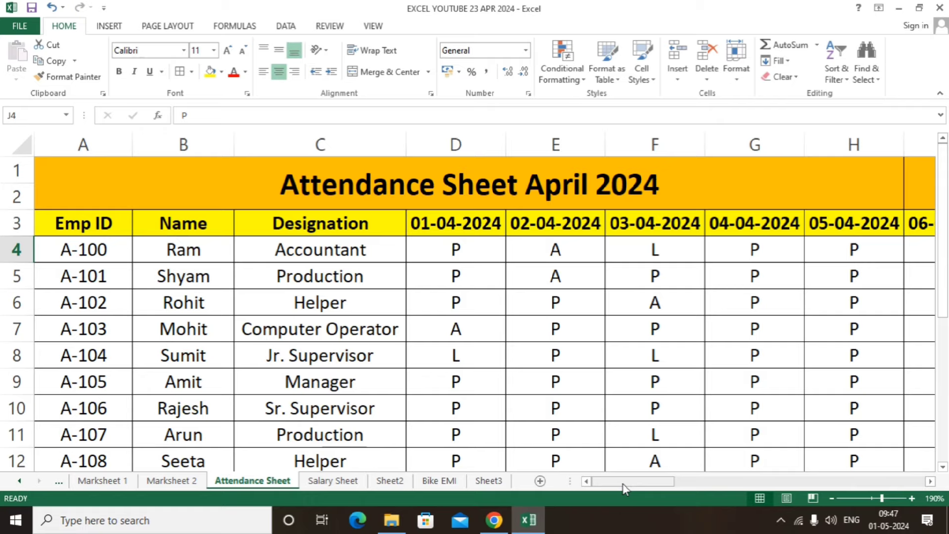
{"action": "left_click_drag", "start_coordinate": [623, 482], "coordinate": [882, 480]}
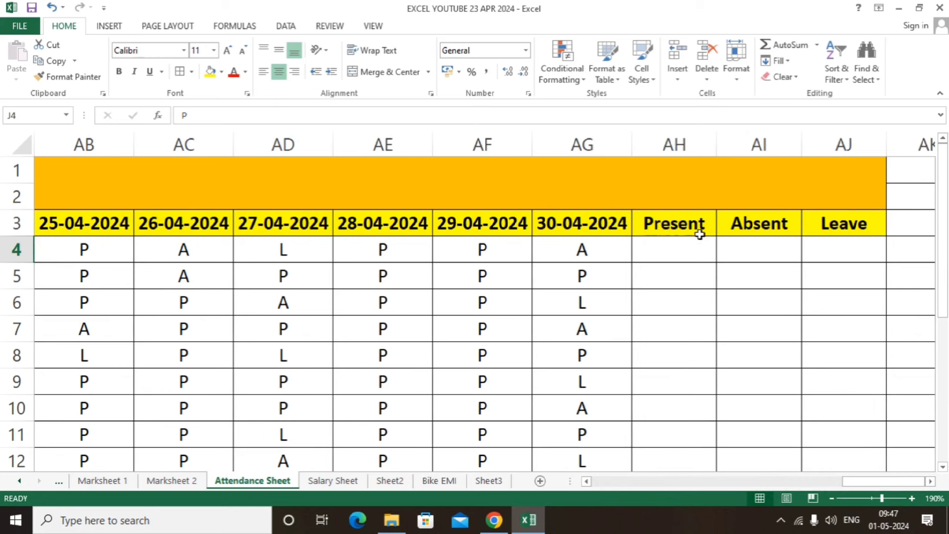
Step: Enter =countif(D4:AG4,"p") in AH4 so the first employee's Present total shows 15
{"action": "left_click", "coordinate": [687, 248]}
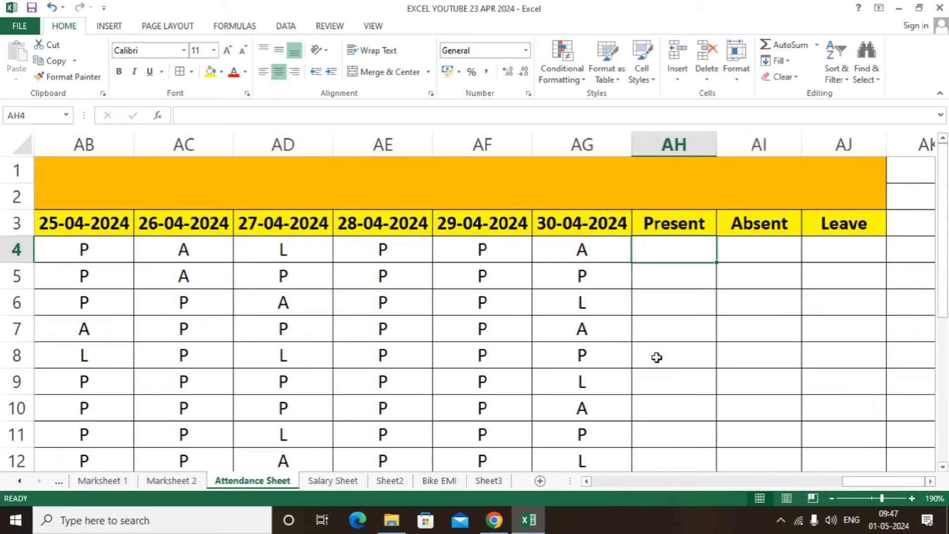
{"action": "type", "text": "=c"}
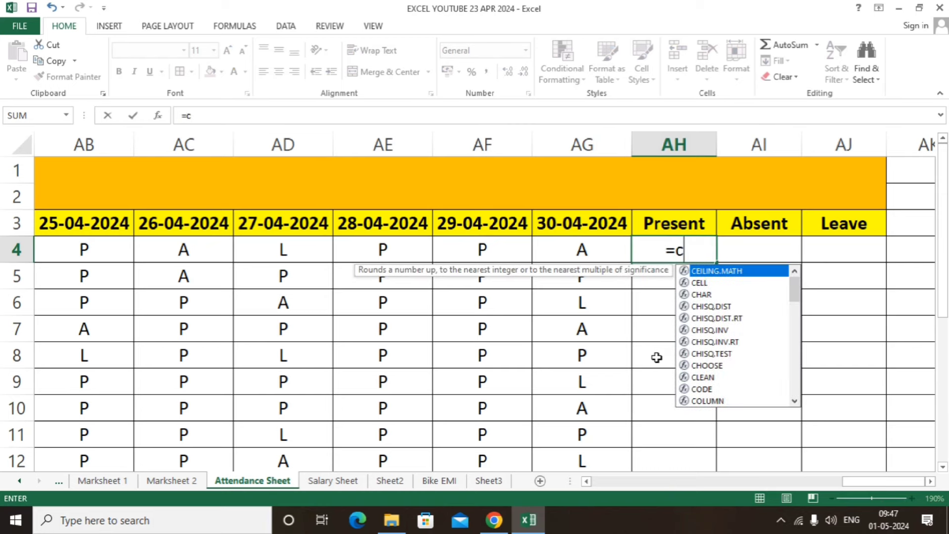
{"action": "type", "text": "ountif"}
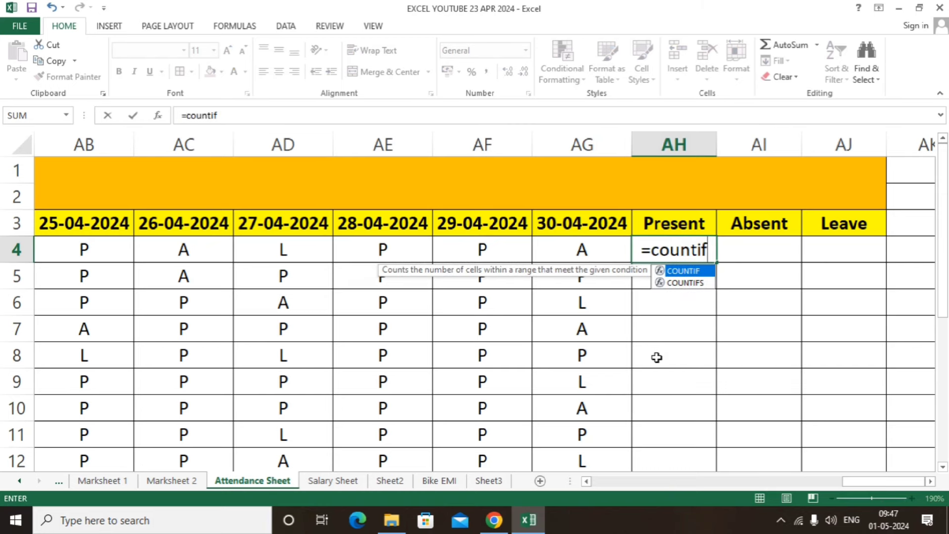
{"action": "type", "text": "("}
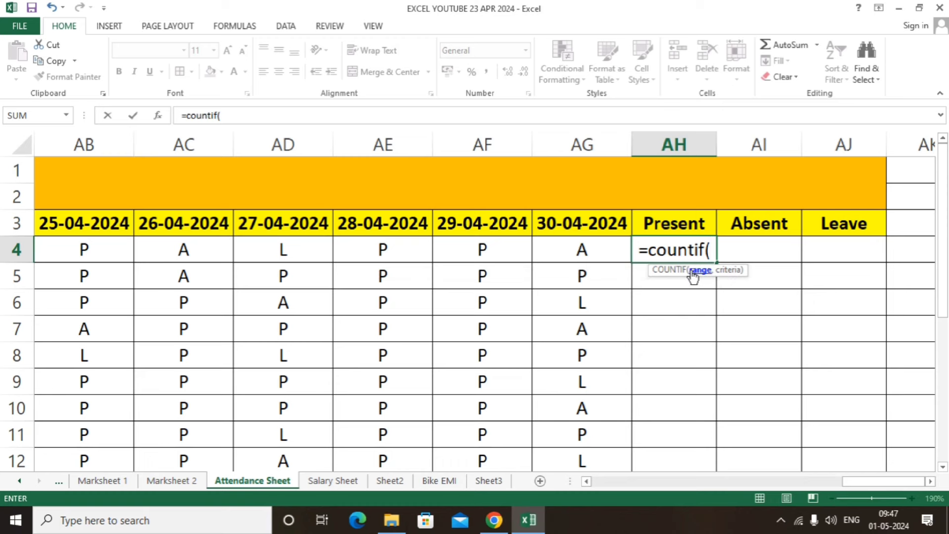
{"action": "left_click_drag", "start_coordinate": [586, 244], "coordinate": [2, 237]}
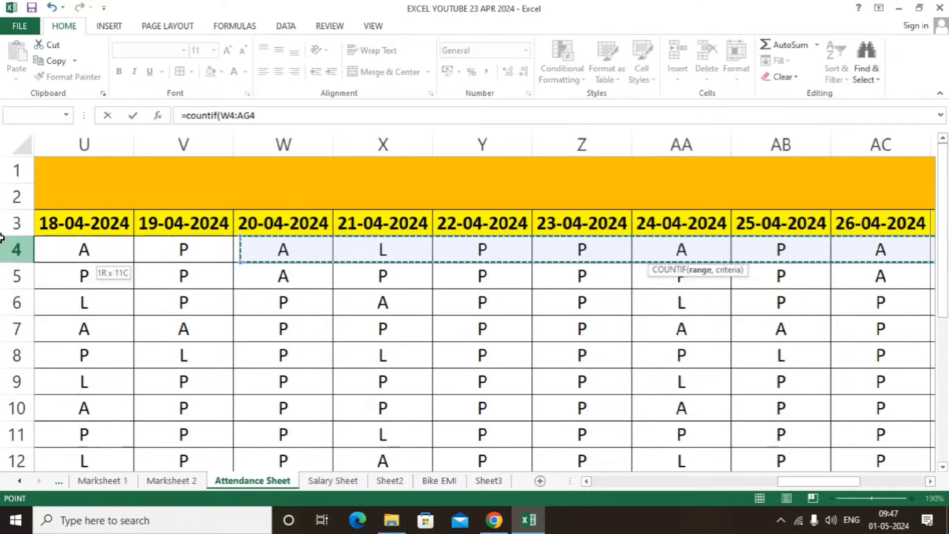
{"action": "left_click_drag", "start_coordinate": [2, 237], "coordinate": [428, 259]}
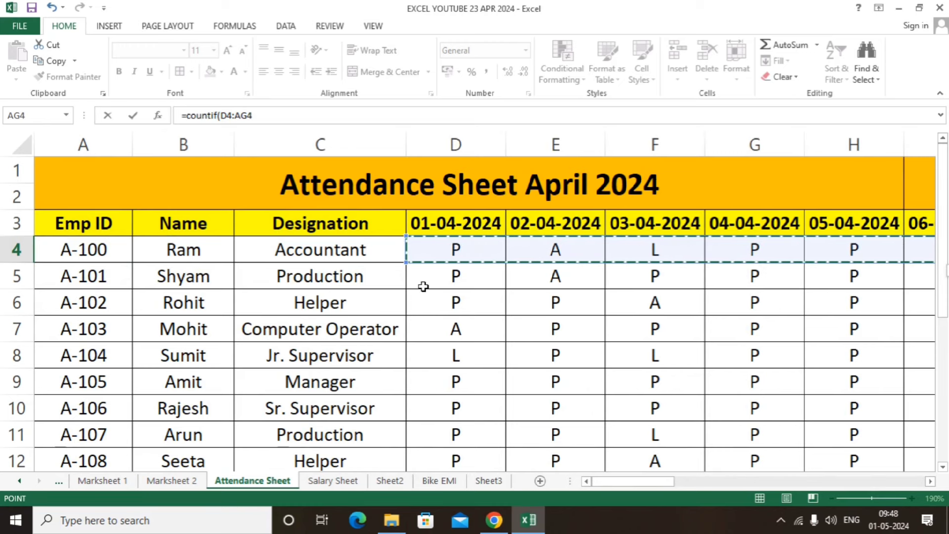
{"action": "type", "text": ",\"p"}
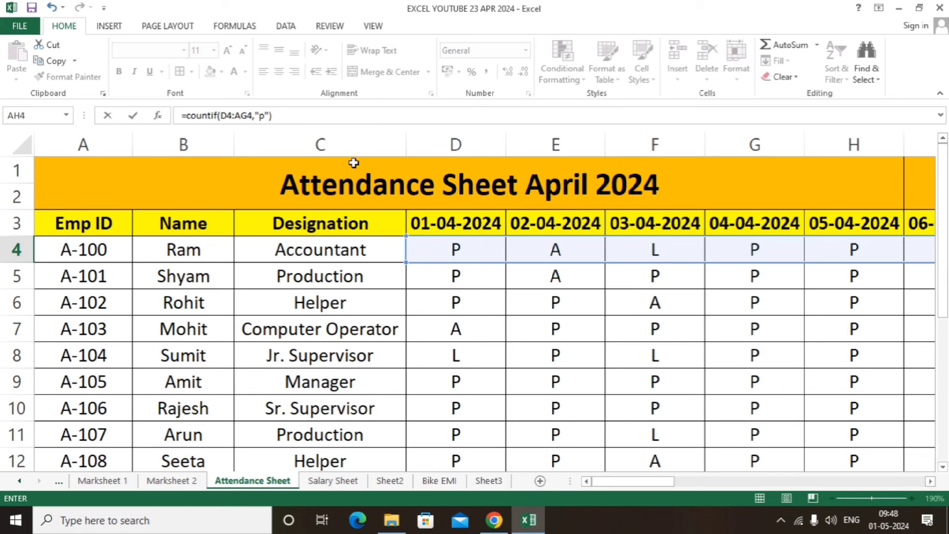
{"action": "key", "text": "BackSpace"}
{"action": "key", "text": "Return"}
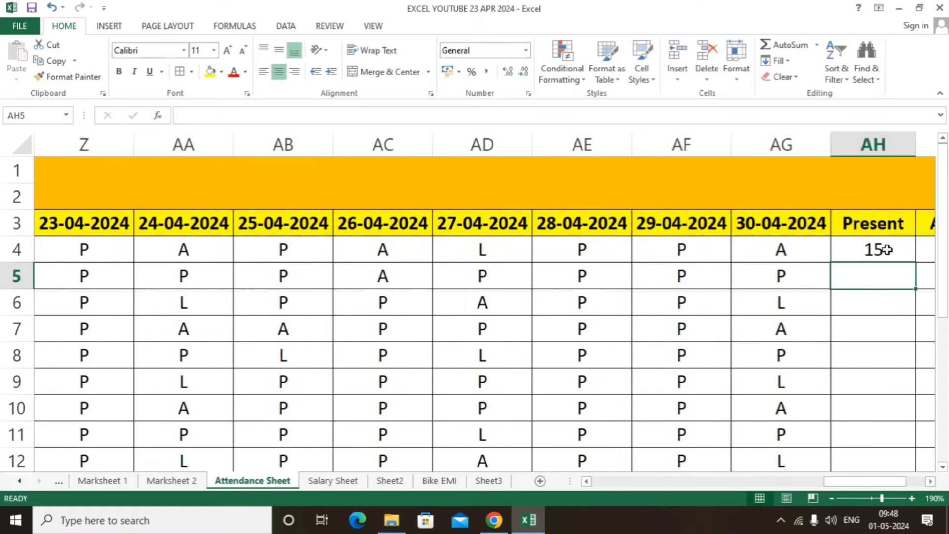
{"action": "left_click_drag", "start_coordinate": [871, 479], "coordinate": [630, 455]}
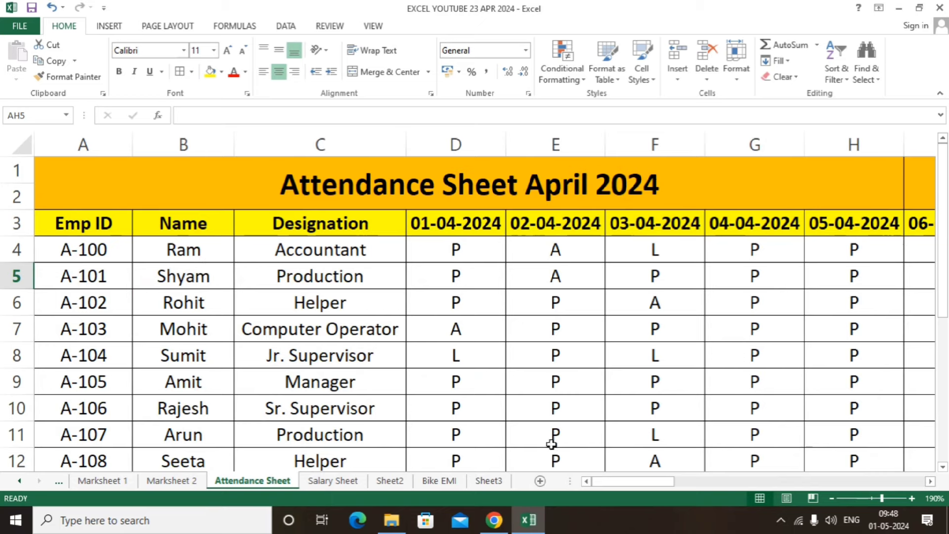
{"action": "mouse_move", "coordinate": [631, 481]}
{"action": "left_mouse_down"}
{"action": "mouse_move", "coordinate": [779, 499]}
{"action": "mouse_move", "coordinate": [853, 481]}
{"action": "left_mouse_up"}
{"action": "left_click", "coordinate": [676, 250]}
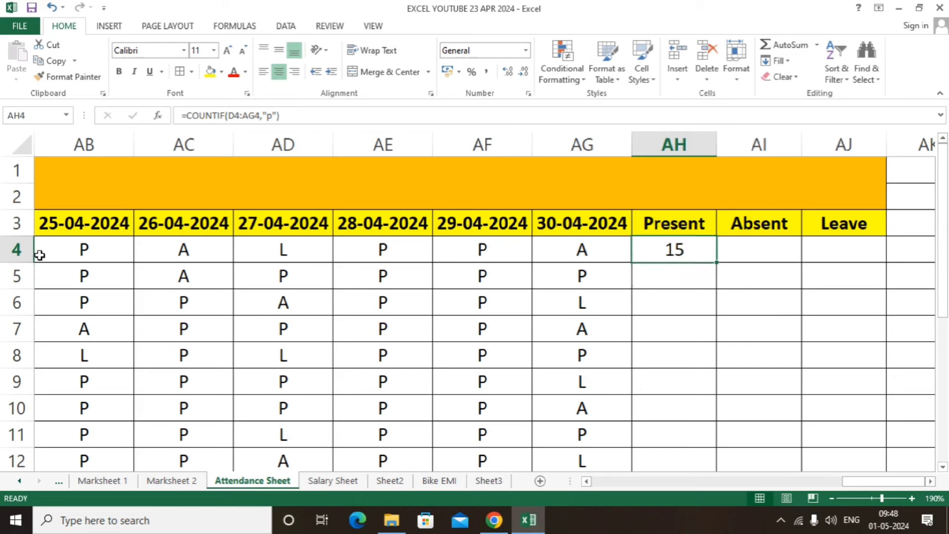
{"action": "left_click_drag", "start_coordinate": [848, 482], "coordinate": [597, 485]}
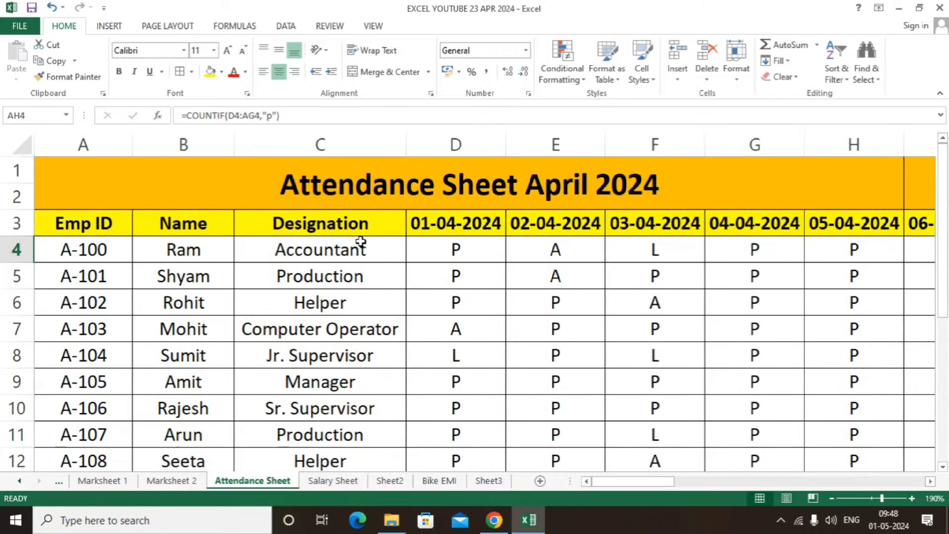
{"action": "left_click", "coordinate": [441, 247]}
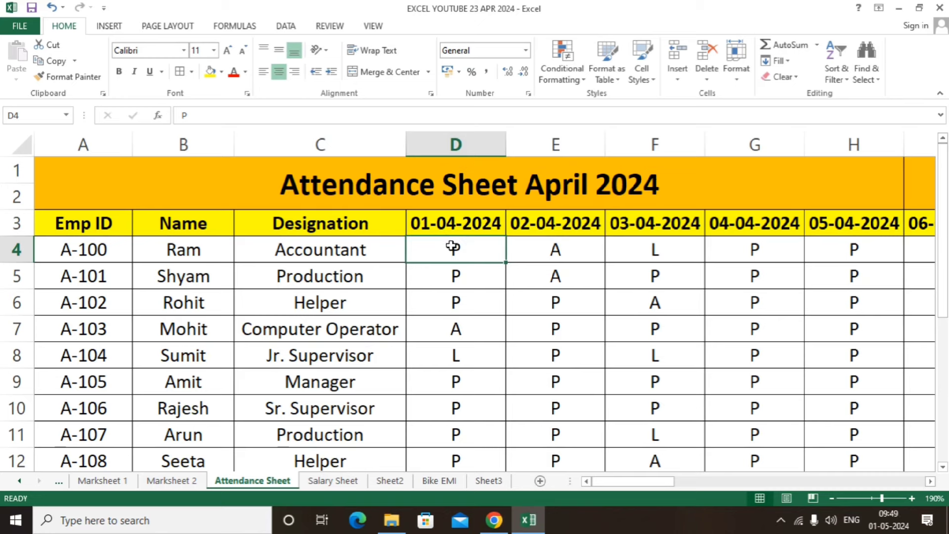
{"action": "left_click", "coordinate": [7, 224]}
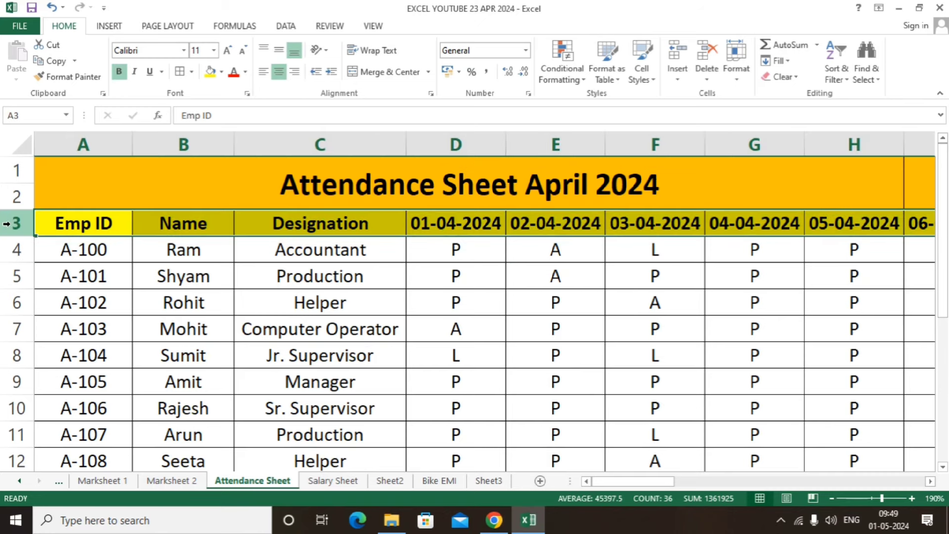
{"action": "left_click", "coordinate": [18, 249]}
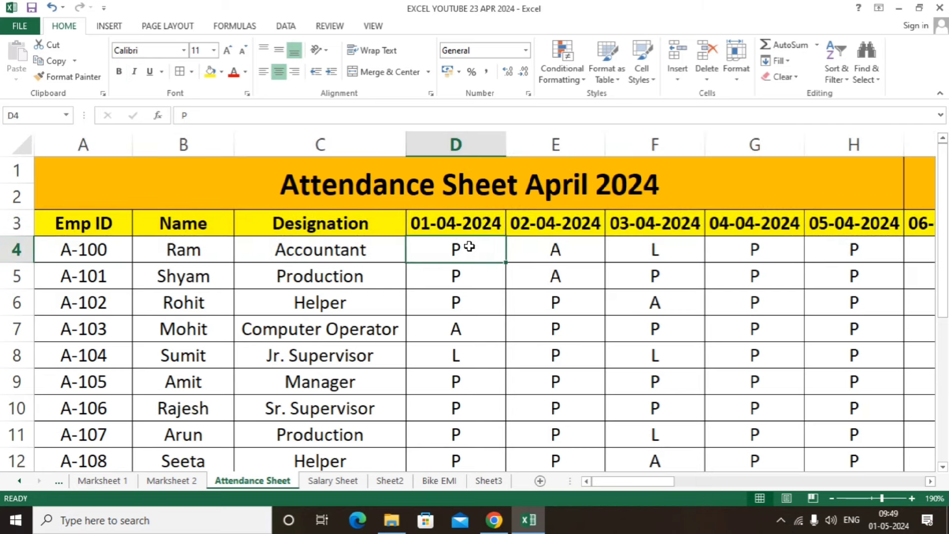
Step: Freeze panes at cell D4 from the VIEW tab's Freeze Panes menu
{"action": "left_click", "coordinate": [375, 27]}
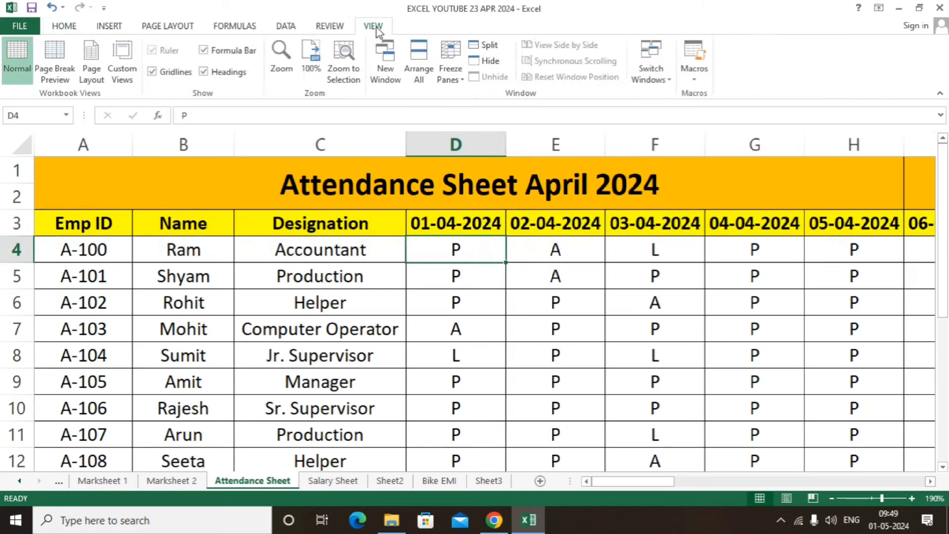
{"action": "left_click", "coordinate": [458, 80]}
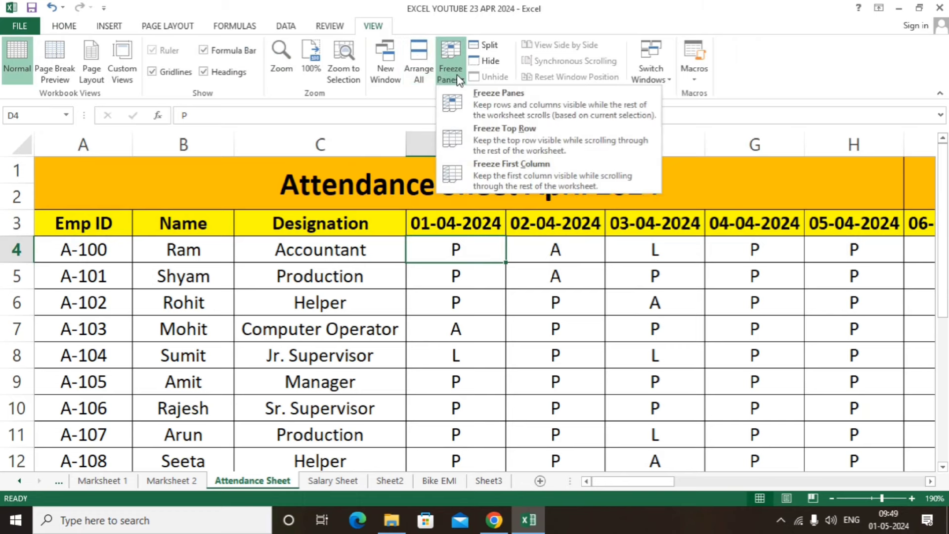
{"action": "left_click", "coordinate": [512, 102]}
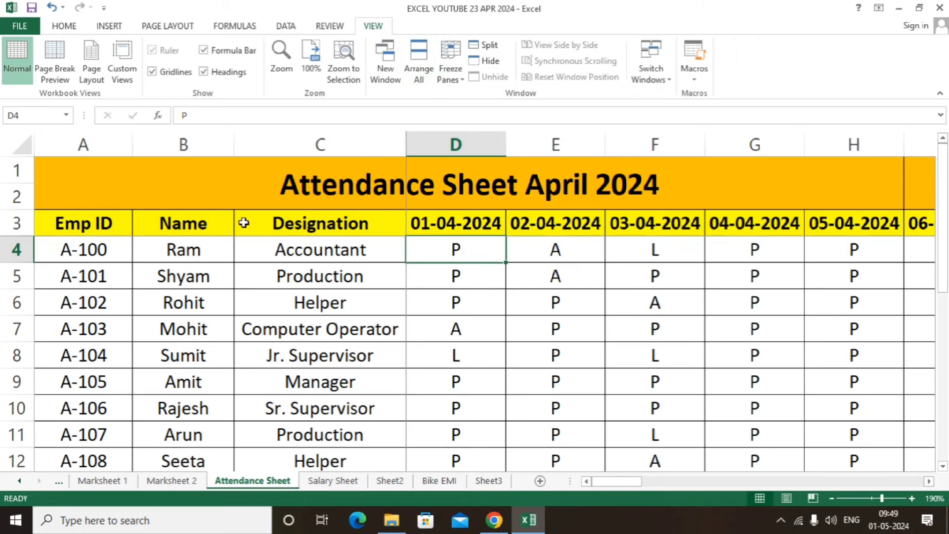
Step: Highlight the fixed header row and the Emp ID, Name and Designation columns, then return to D4
{"action": "left_click", "coordinate": [17, 221]}
{"action": "left_click", "coordinate": [55, 220]}
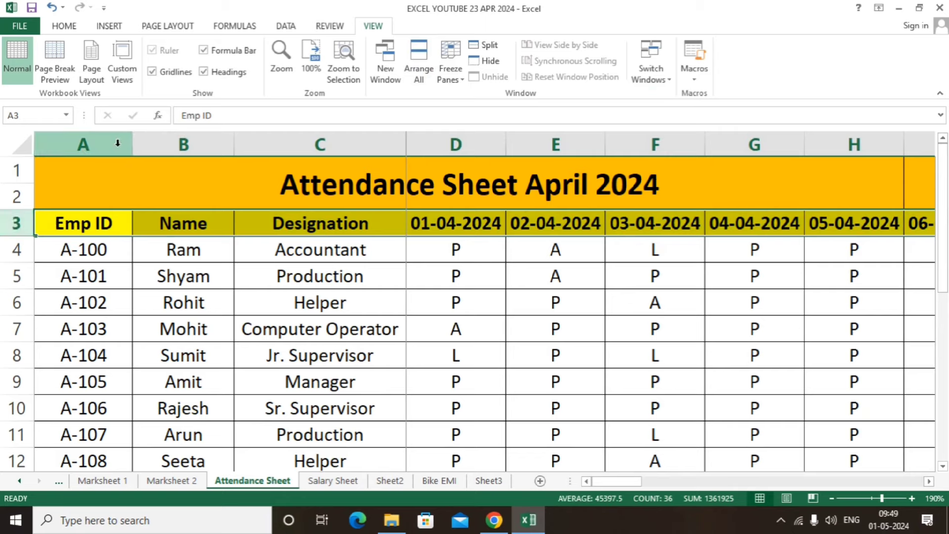
{"action": "left_click", "coordinate": [84, 142]}
{"action": "left_click", "coordinate": [158, 140]}
{"action": "left_click", "coordinate": [312, 141]}
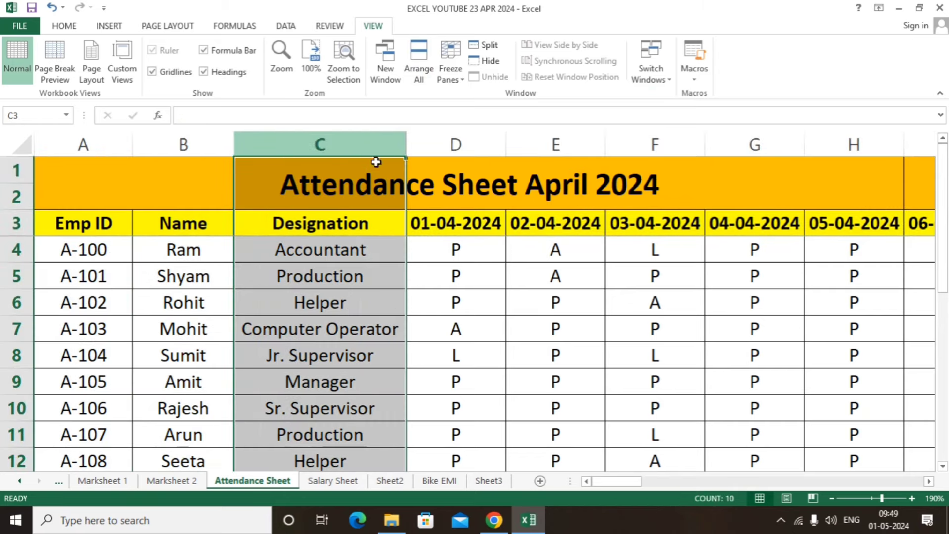
{"action": "left_click", "coordinate": [461, 245]}
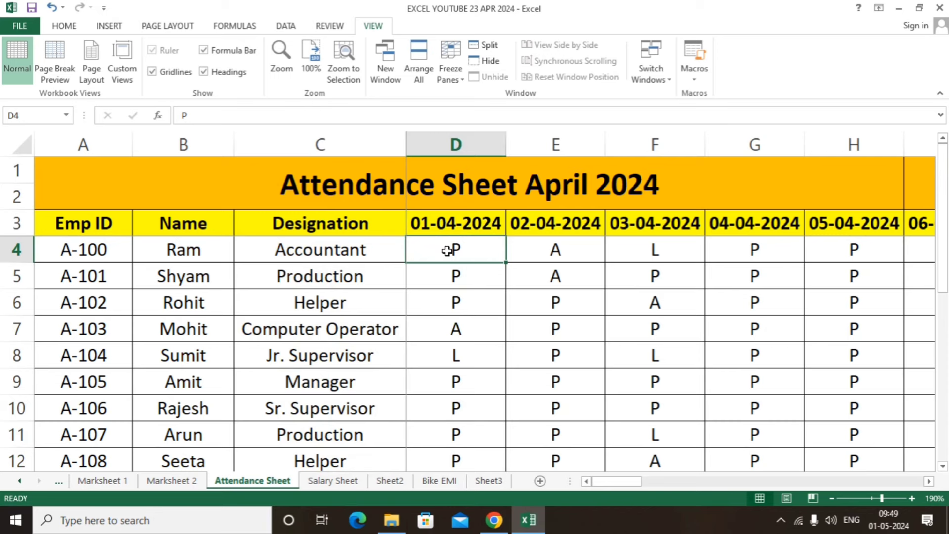
Step: Move right across the dates to test the freeze and check the Present formula in AH4
{"action": "key", "text": "Right"}
{"action": "key", "text": "Right"}
{"action": "key", "text": "Right"}
{"action": "key", "text": "Right"}
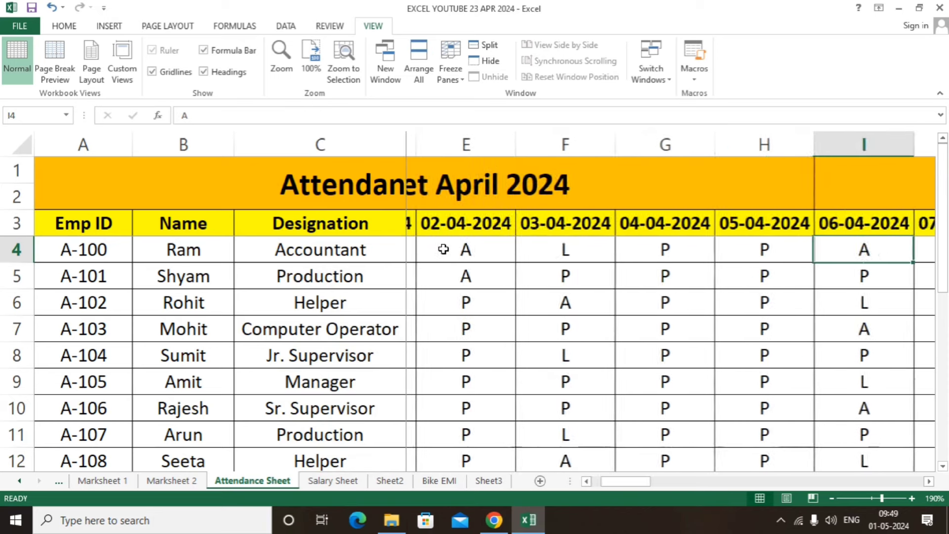
{"action": "key", "text": "Right"}
{"action": "key", "text": "Right"}
{"action": "key", "text": "Right"}
{"action": "key", "text": "Right"}
{"action": "key", "text": "Right"}
{"action": "key", "text": "Right"}
{"action": "key", "text": "Right"}
{"action": "key", "text": "Right"}
{"action": "key", "text": "Right"}
{"action": "key", "text": "Right"}
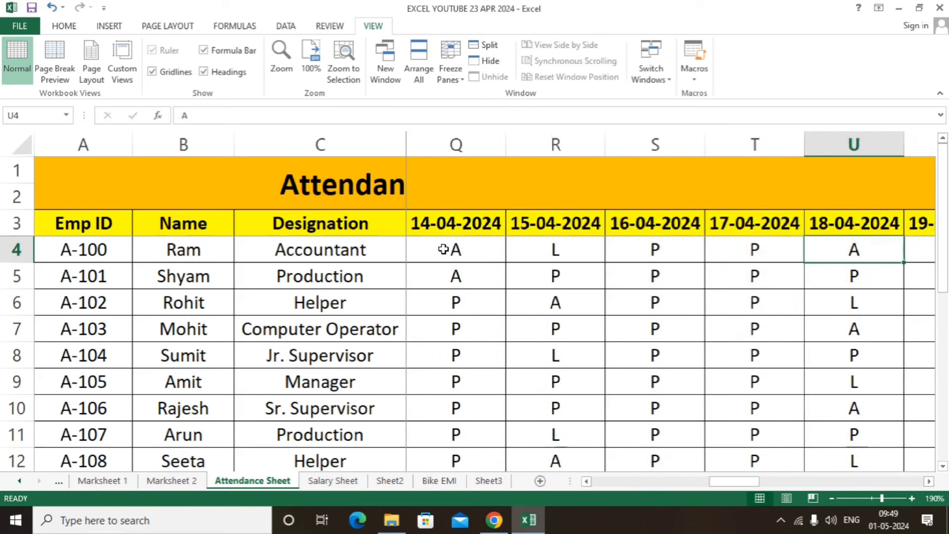
{"action": "key", "text": "Right"}
{"action": "key", "text": "Right"}
{"action": "key", "text": "Right"}
{"action": "key", "text": "Right"}
{"action": "key", "text": "Right"}
{"action": "key", "text": "Right"}
{"action": "scroll", "coordinate": [443, 249], "scroll_direction": "right", "scroll_amount": 1}
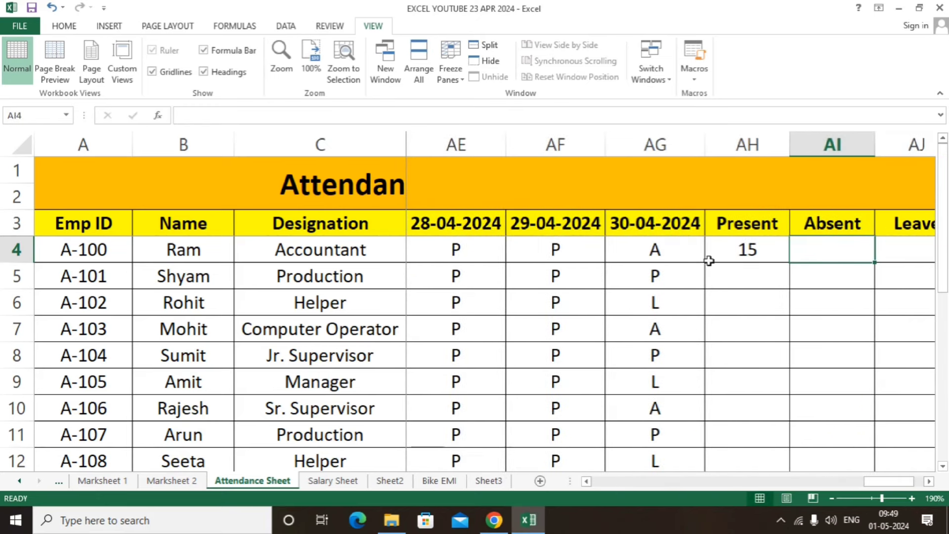
{"action": "left_click", "coordinate": [756, 247]}
Step: Unfreeze the panes and move right to the Leave column
{"action": "left_click", "coordinate": [181, 248]}
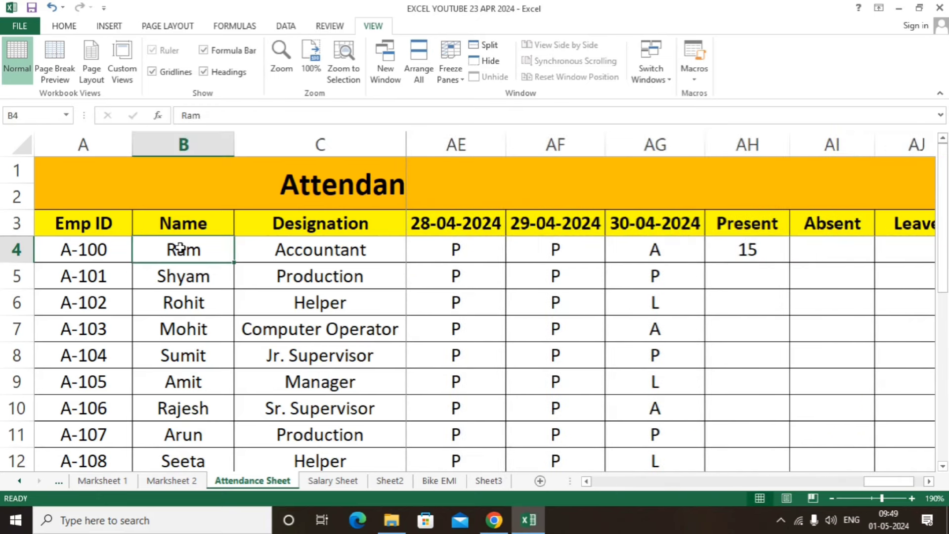
{"action": "left_click", "coordinate": [453, 252]}
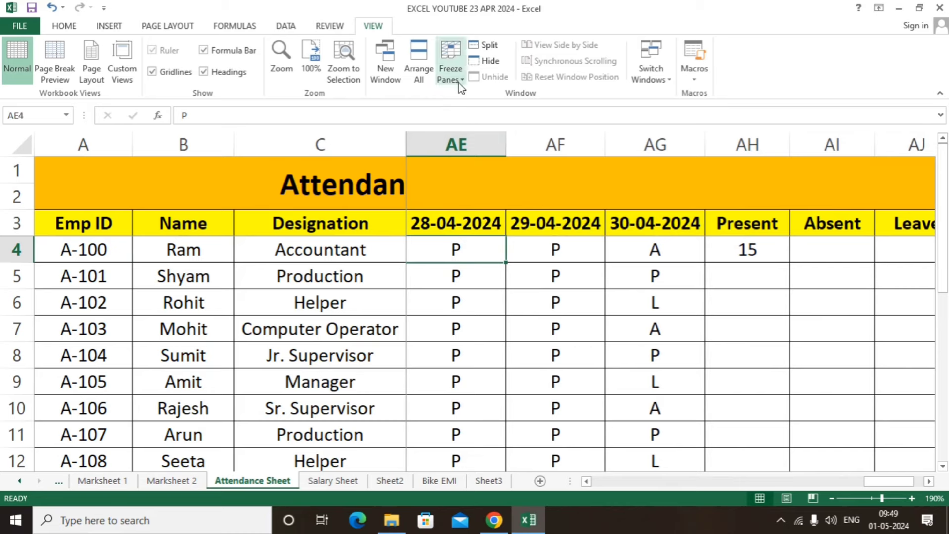
{"action": "left_click", "coordinate": [450, 69]}
{"action": "left_click", "coordinate": [482, 103]}
{"action": "key", "text": "Right"}
{"action": "key", "text": "Right"}
{"action": "key", "text": "Right"}
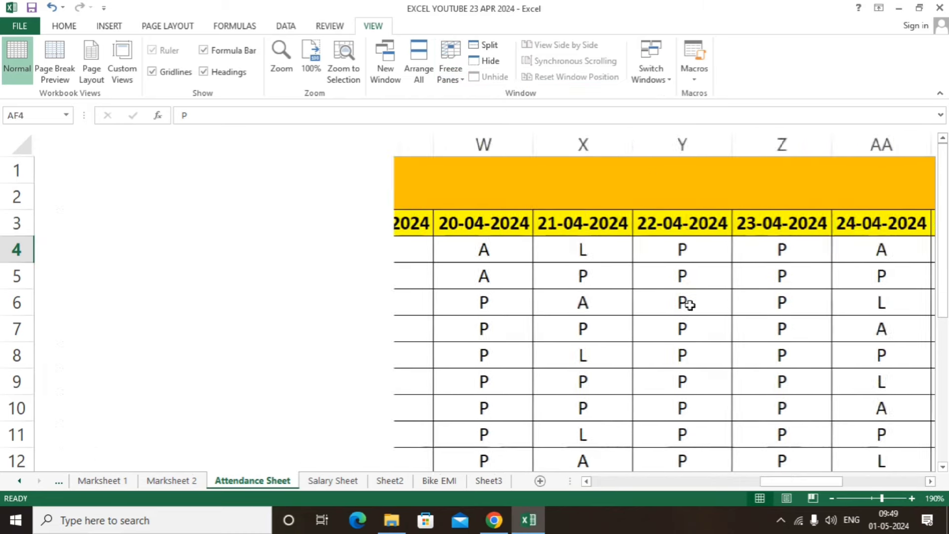
{"action": "key", "text": "Right"}
{"action": "key", "text": "Right"}
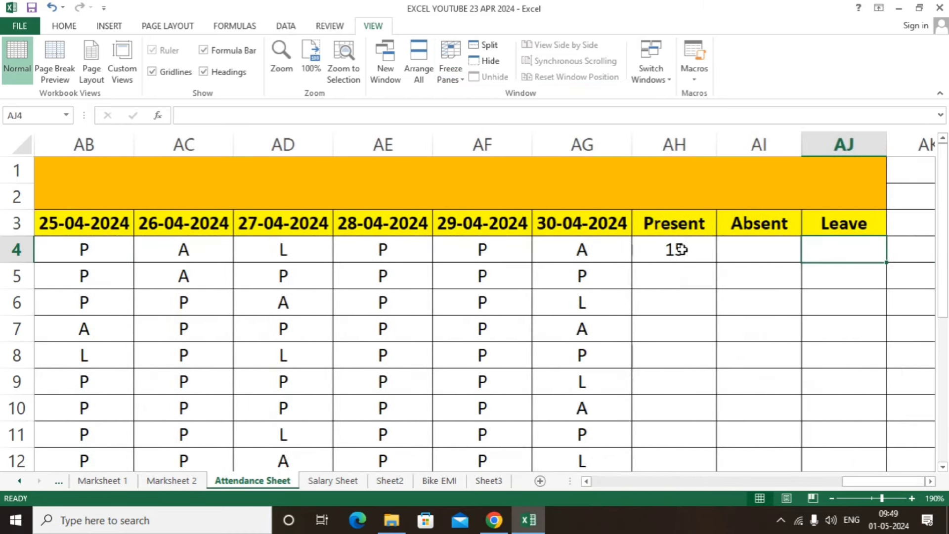
Step: Scroll back to the start and point out header row 3 and the first employee's row 4
{"action": "left_click", "coordinate": [678, 249]}
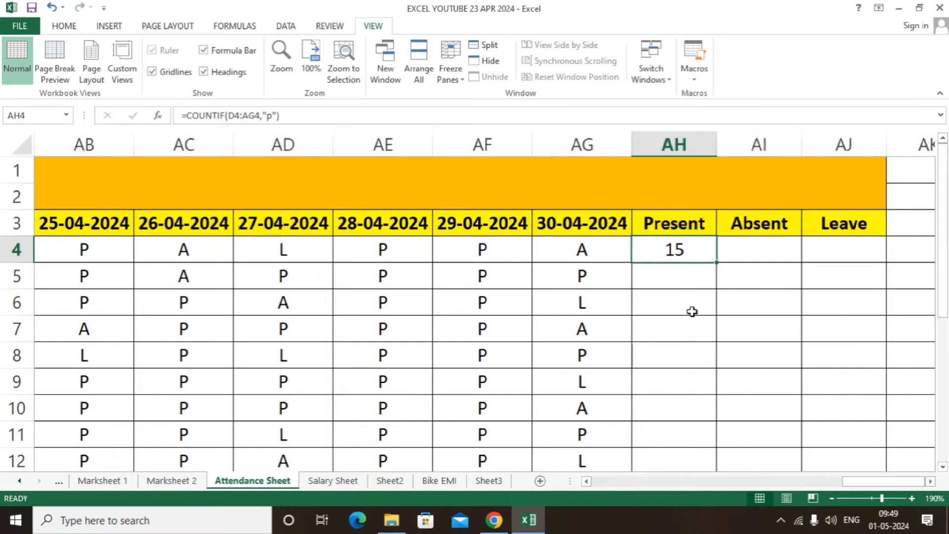
{"action": "left_click_drag", "start_coordinate": [866, 484], "coordinate": [600, 479]}
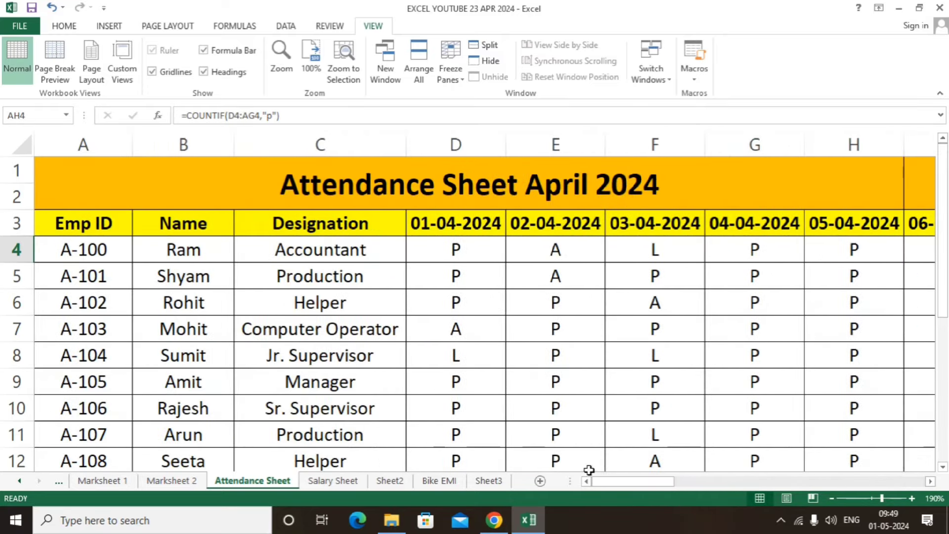
{"action": "left_click", "coordinate": [459, 244]}
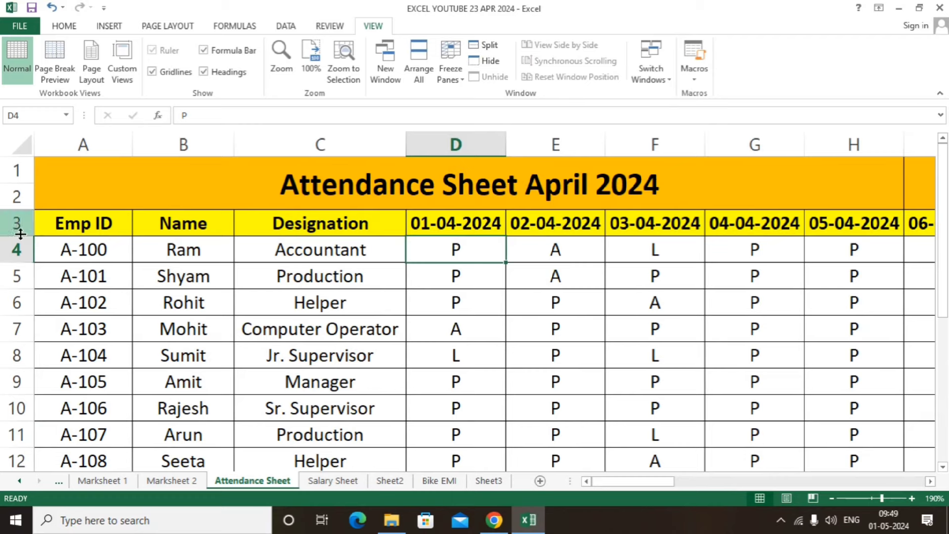
{"action": "left_click", "coordinate": [13, 218]}
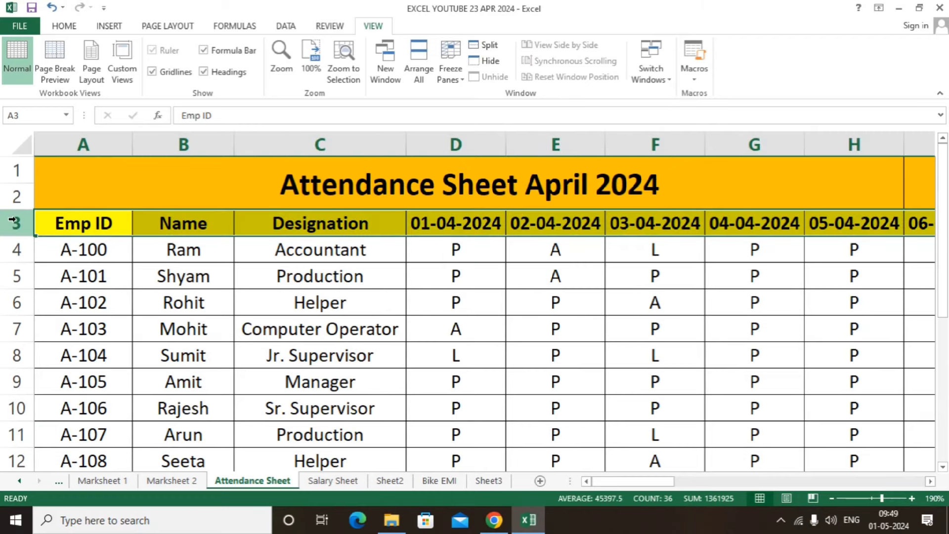
{"action": "left_click", "coordinate": [11, 250]}
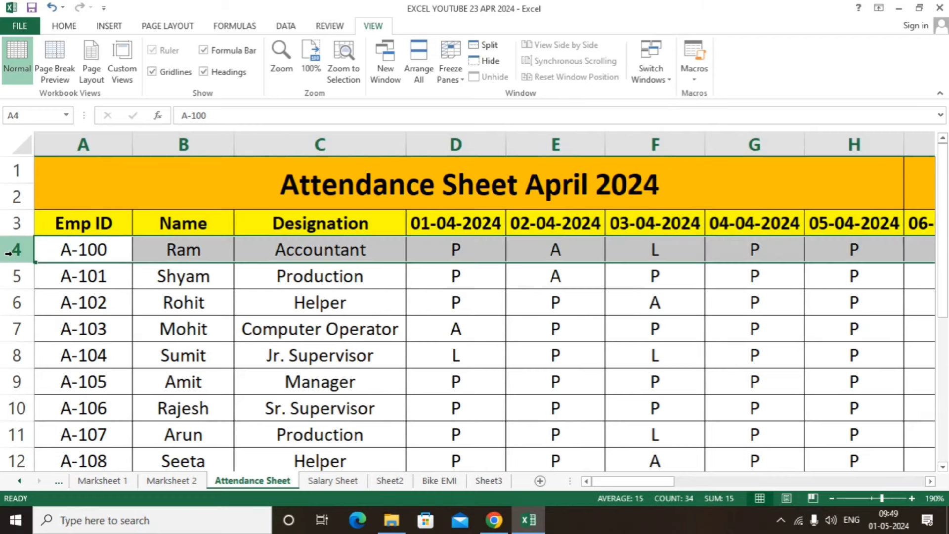
Step: Freeze panes at D4 and move right across the dates to confirm columns A–C stay fixed
{"action": "left_click", "coordinate": [472, 252]}
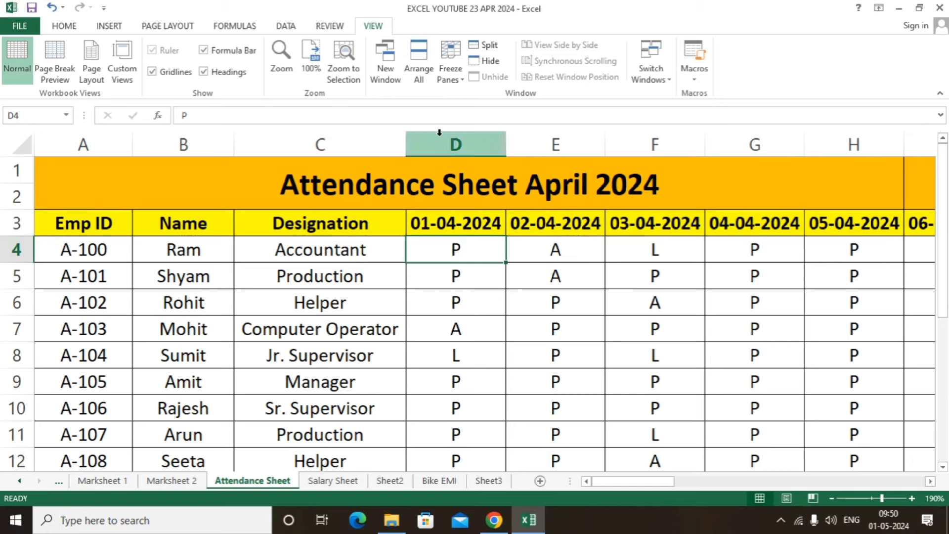
{"action": "left_click", "coordinate": [450, 74]}
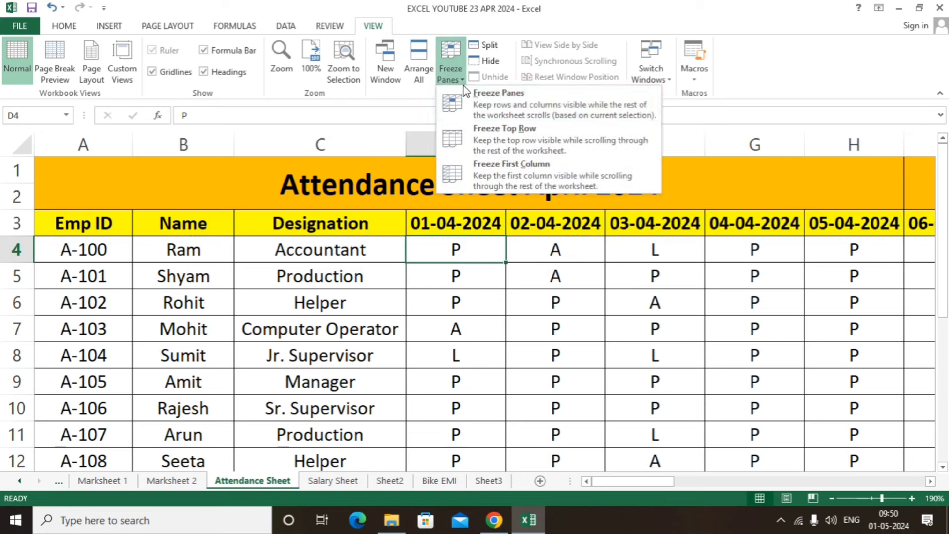
{"action": "left_click", "coordinate": [490, 102]}
{"action": "key", "text": "Right"}
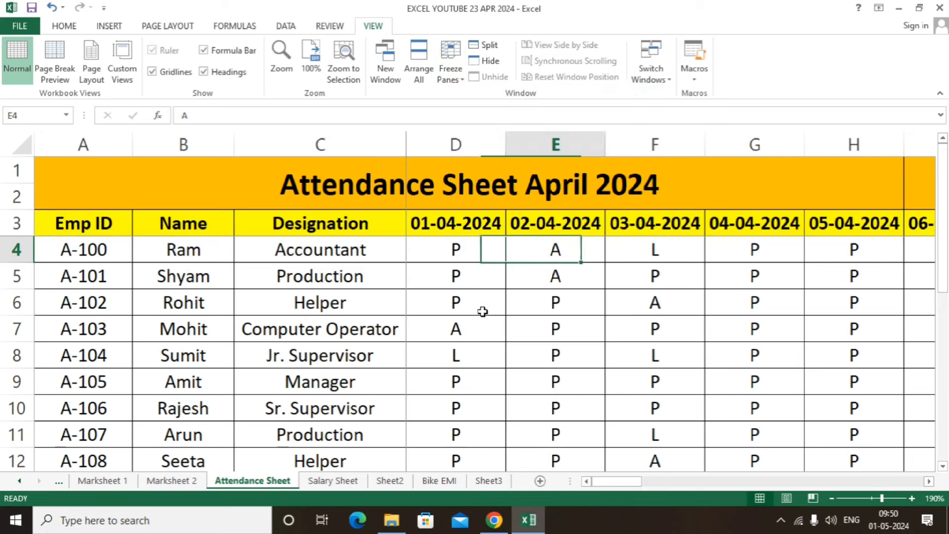
{"action": "key", "text": "Right"}
{"action": "key", "text": "Right"}
{"action": "key", "text": "Right"}
{"action": "key", "text": "Right"}
{"action": "key", "text": "Right"}
{"action": "key", "text": "Right"}
{"action": "key", "text": "Right"}
{"action": "key", "text": "Right"}
{"action": "key", "text": "Right"}
{"action": "key", "text": "Right"}
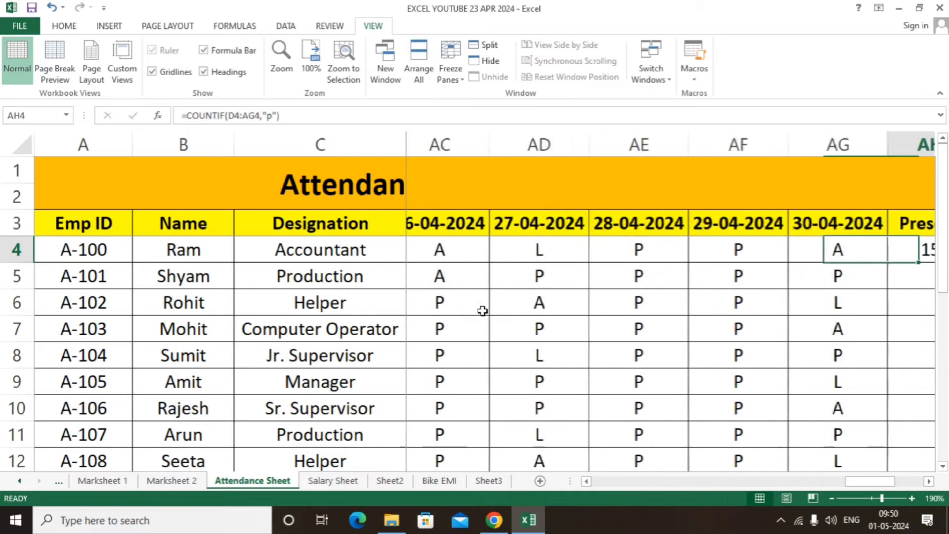
{"action": "key", "text": "Right"}
{"action": "key", "text": "Right"}
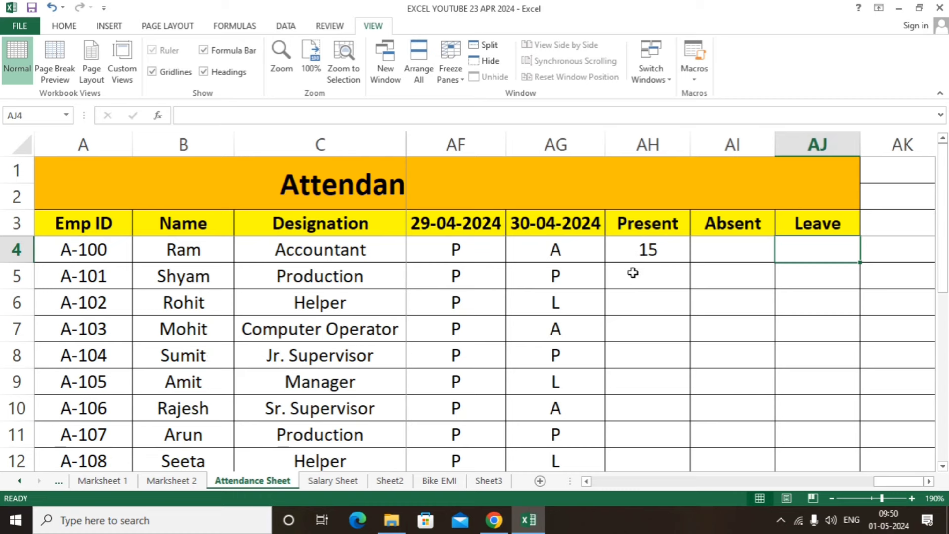
Step: Enter =countif(D4:AG4,"a") in AI4 so the first employee's Absent total shows 10
{"action": "left_click", "coordinate": [649, 250]}
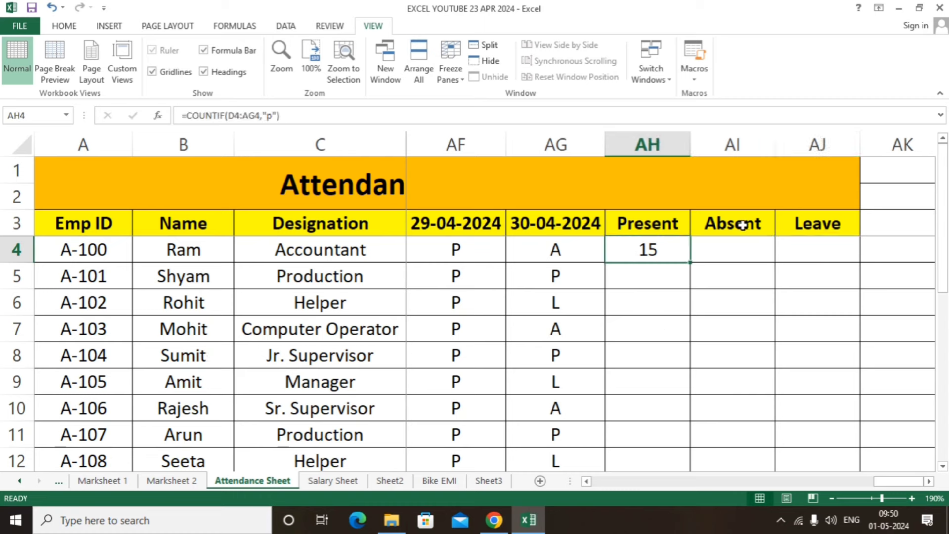
{"action": "left_click", "coordinate": [746, 245]}
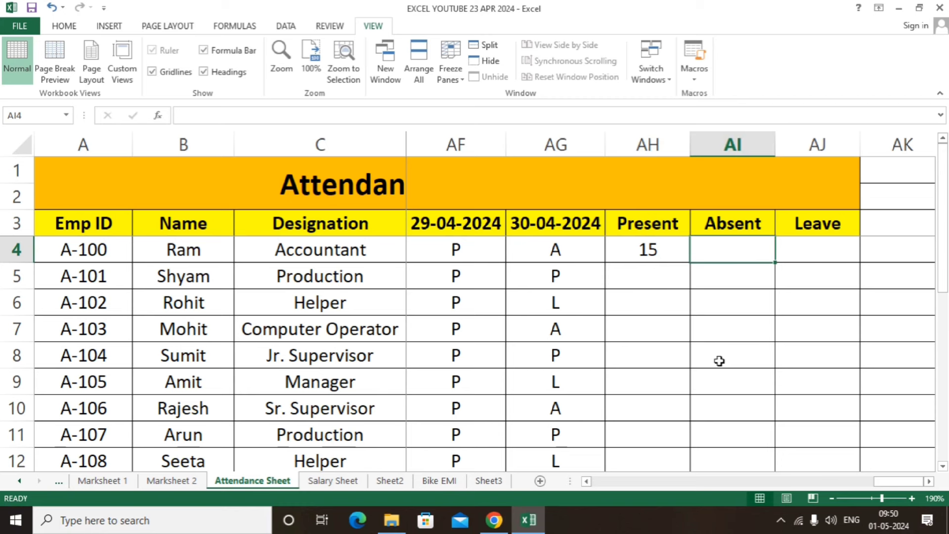
{"action": "type", "text": "=coun"}
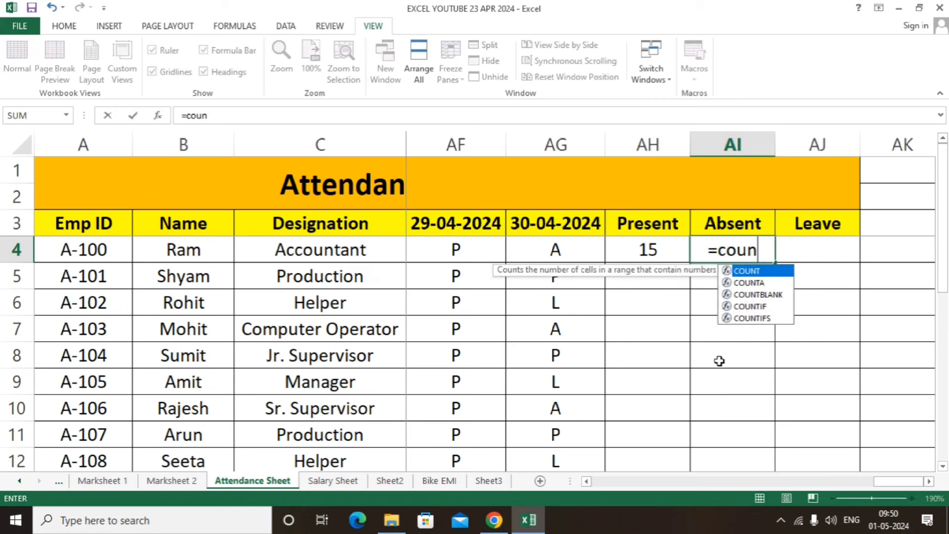
{"action": "type", "text": "tif("}
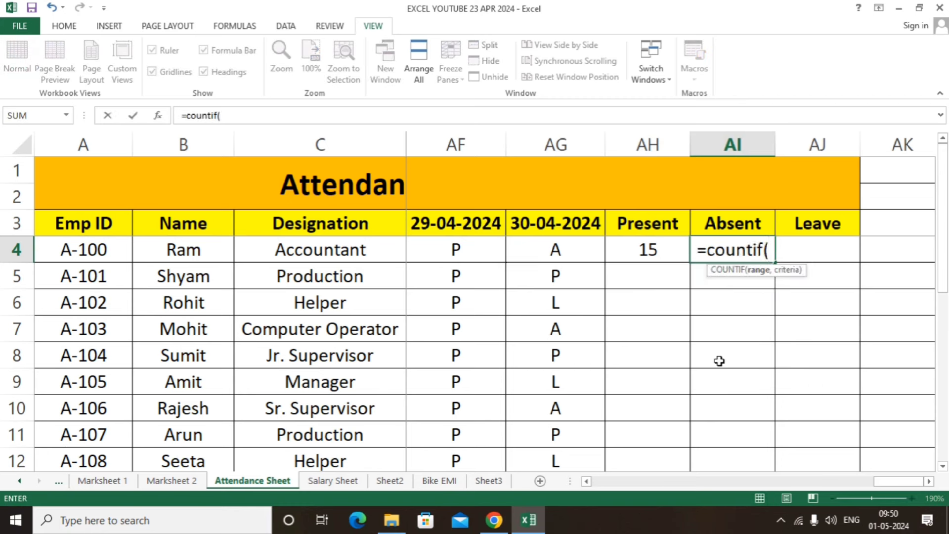
{"action": "key", "text": "Left"}
{"action": "key", "text": "Left"}
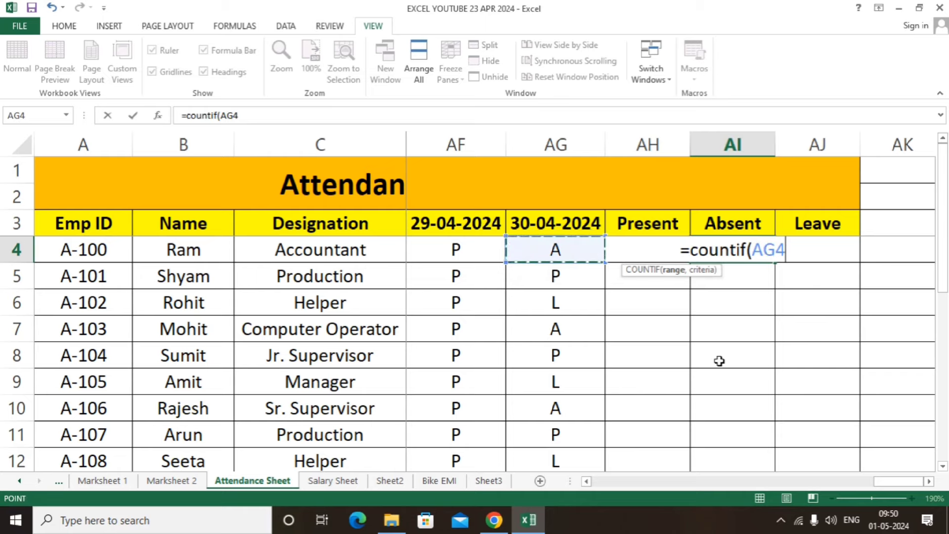
{"action": "key", "text": "shift+Left"}
{"action": "key", "text": "shift+Left"}
{"action": "key", "text": "shift+Left"}
{"action": "key", "text": "shift+Left"}
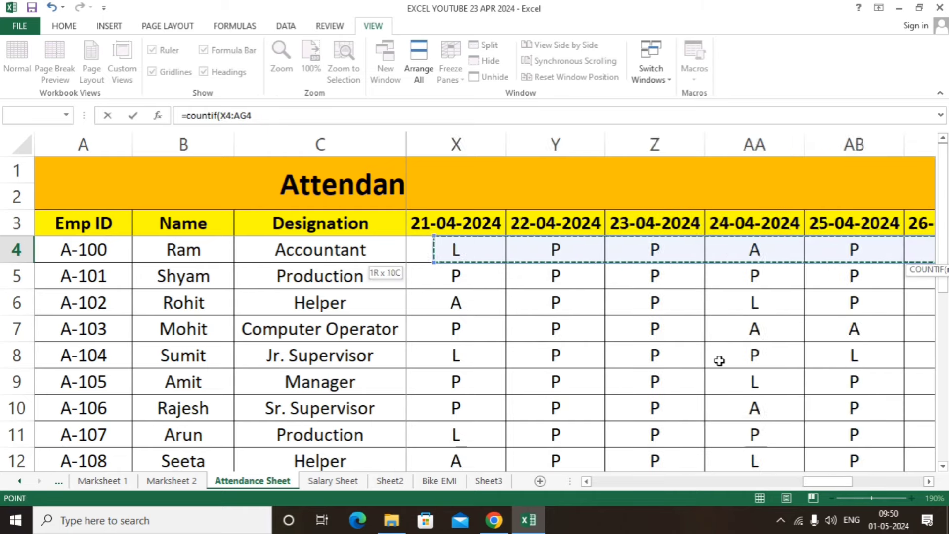
{"action": "key", "text": "shift+Left"}
{"action": "key", "text": "shift+Left"}
{"action": "key", "text": "shift+Left"}
{"action": "key", "text": "shift+Left"}
{"action": "key", "text": "shift+Left"}
{"action": "key", "text": "shift+Left"}
{"action": "key", "text": "shift+Right"}
{"action": "key", "text": "shift+Right"}
{"action": "key", "text": "shift+Right"}
{"action": "key", "text": "shift+Right"}
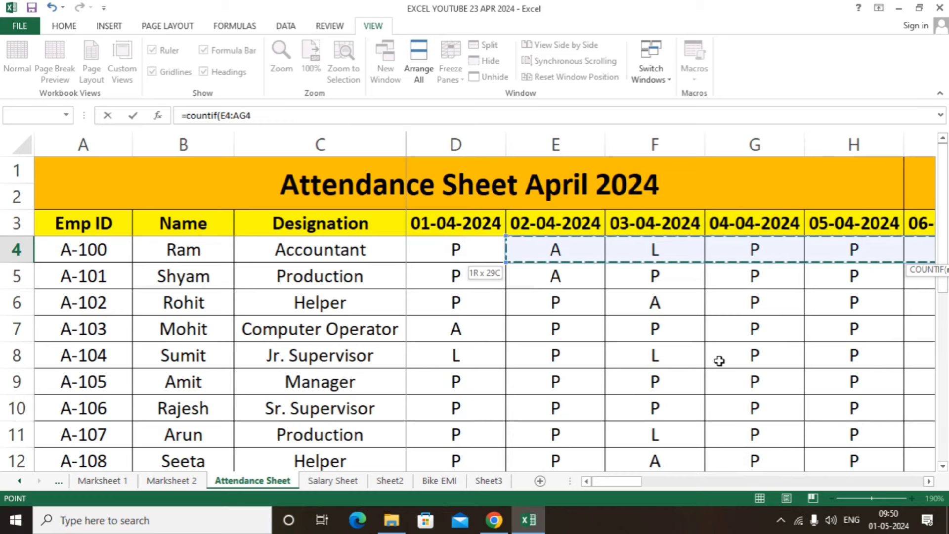
{"action": "key", "text": "shift+Left"}
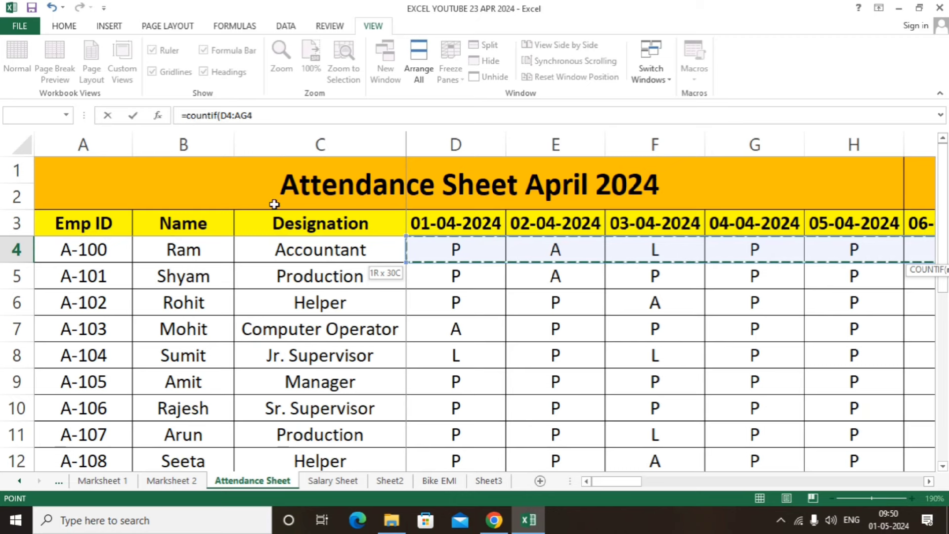
{"action": "type", "text": ",\"a"}
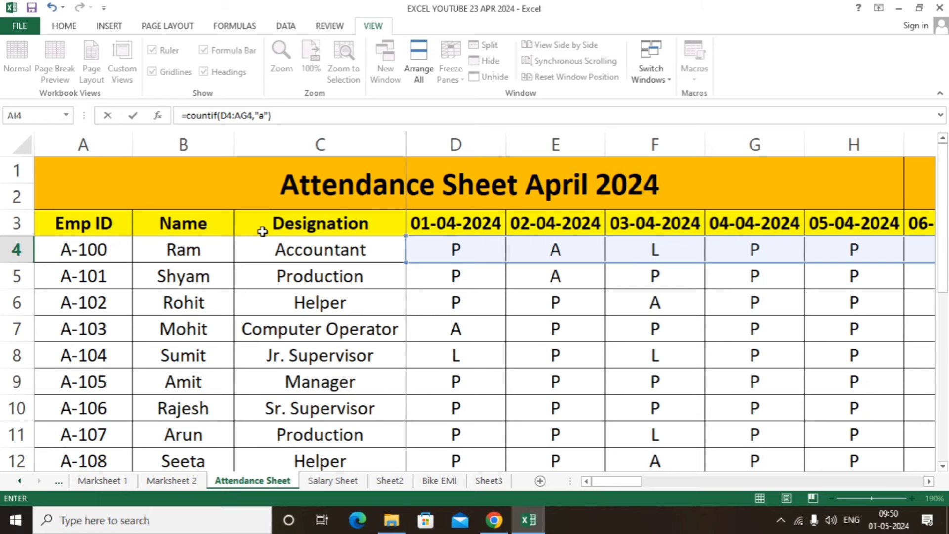
{"action": "key", "text": "Return"}
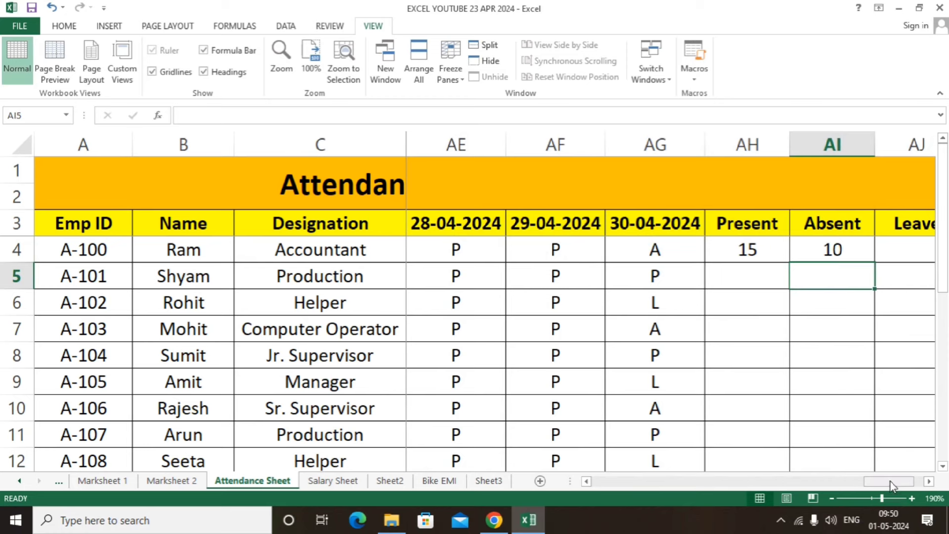
{"action": "left_click_drag", "start_coordinate": [893, 486], "coordinate": [905, 486]}
Step: Enter =COUNTIF(D4:AG4,"l") in AJ4 so the first employee's Leave total shows 5
{"action": "left_click", "coordinate": [824, 252]}
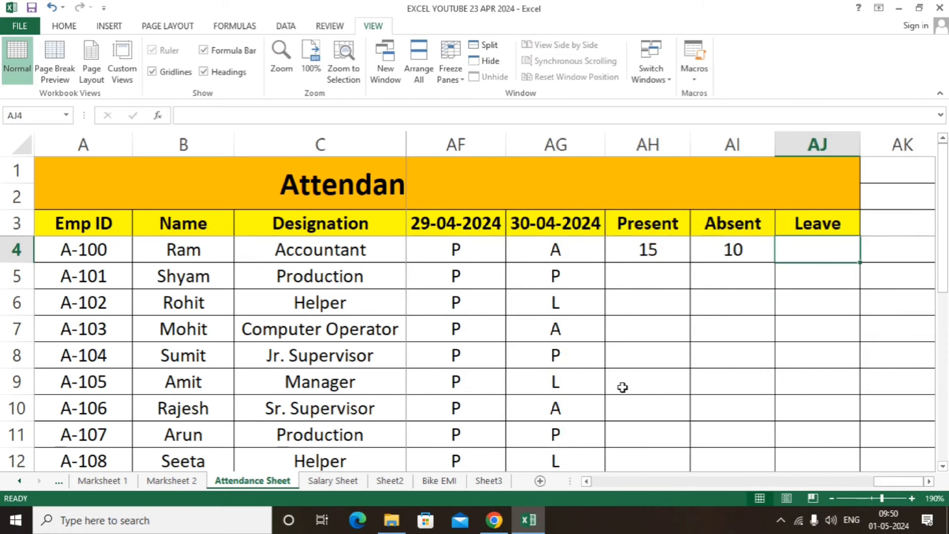
{"action": "type", "text": "=coun"}
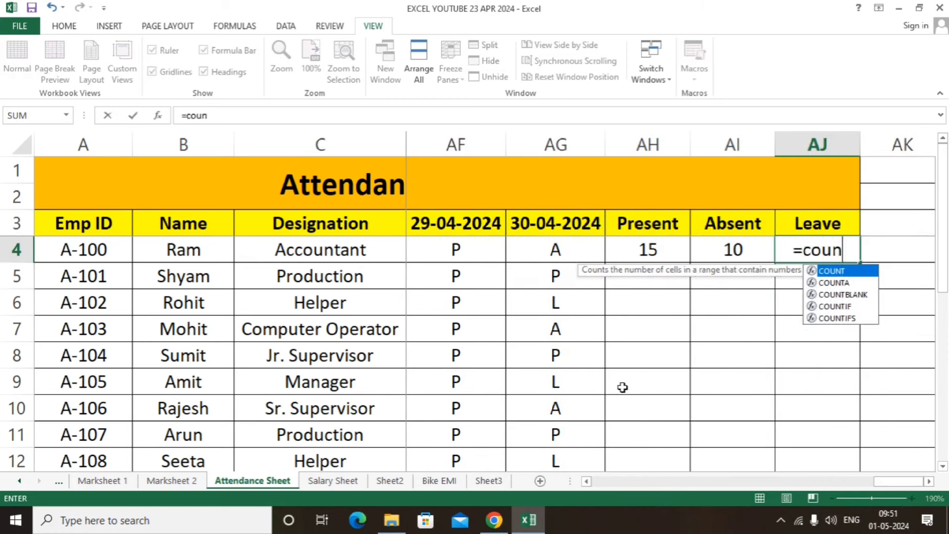
{"action": "type", "text": "tif("}
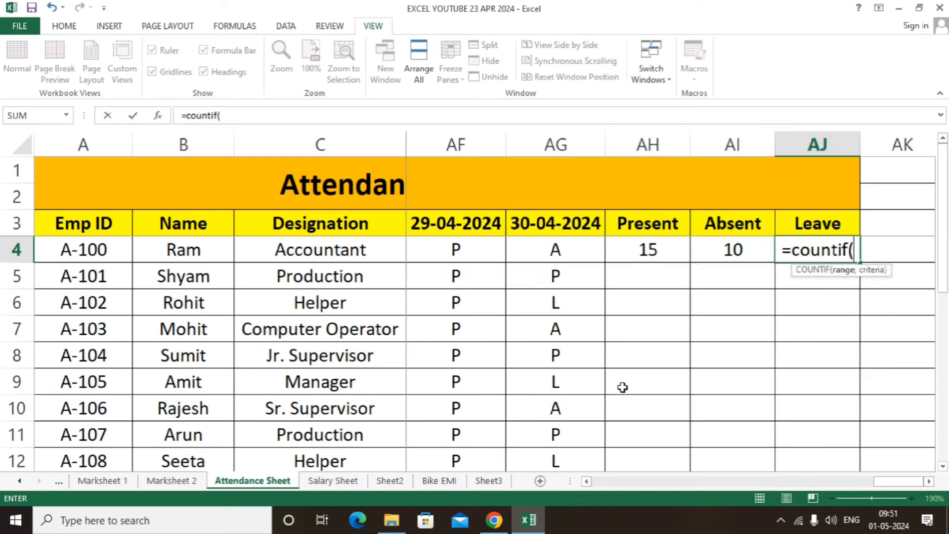
{"action": "key", "text": "Left"}
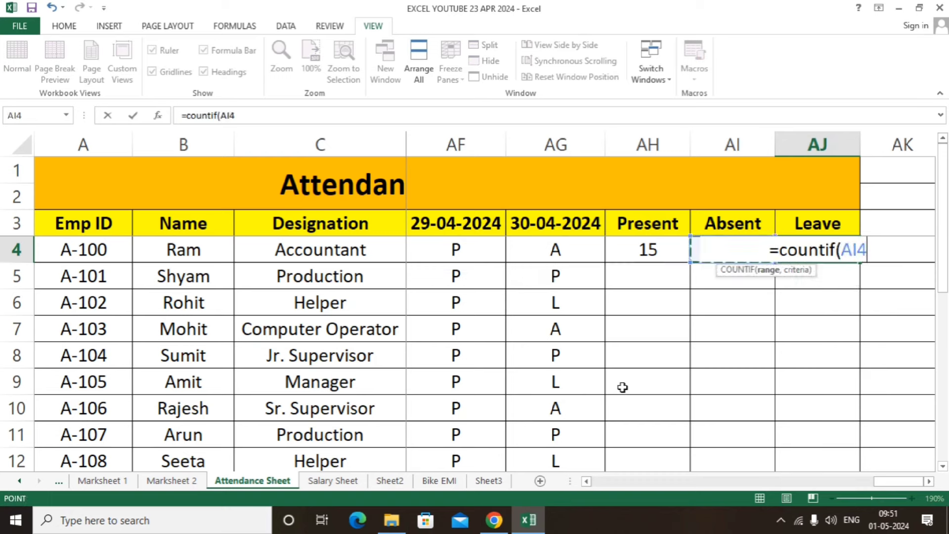
{"action": "key", "text": "Left"}
{"action": "key", "text": "Left"}
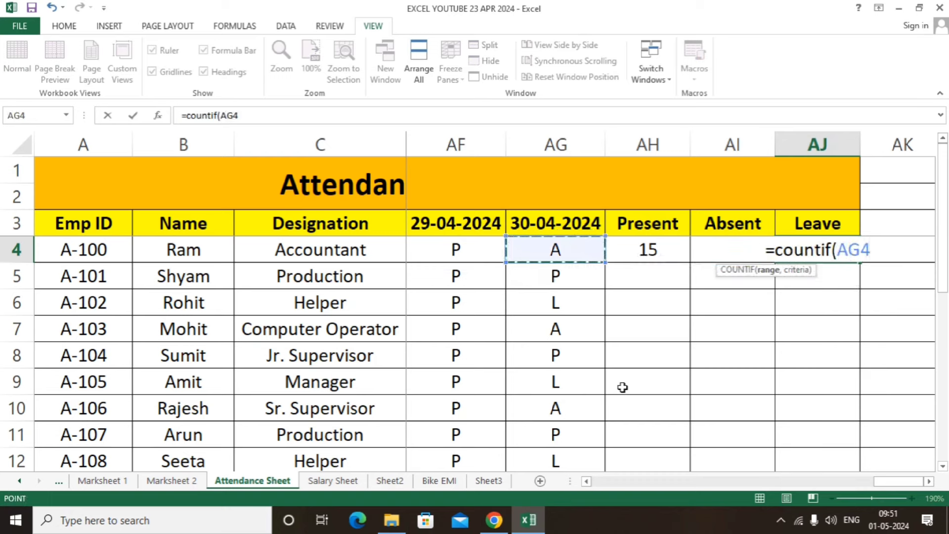
{"action": "key", "text": "shift+Left"}
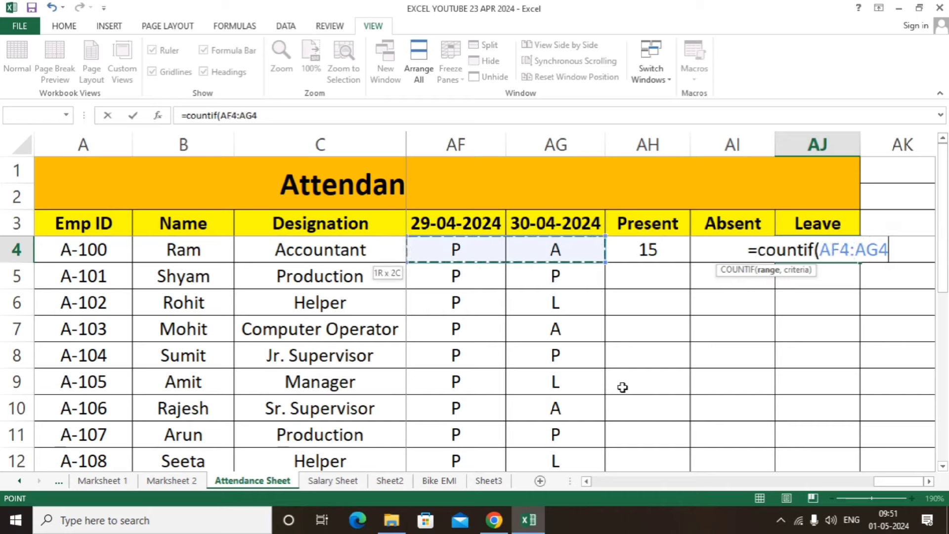
{"action": "key", "text": "shift+Left"}
{"action": "key", "text": "shift+Left"}
{"action": "key", "text": "shift+Left"}
{"action": "key", "text": "shift+Left"}
{"action": "key", "text": "shift+Left"}
{"action": "key", "text": "shift+Left"}
{"action": "key", "text": "shift+Left"}
{"action": "key", "text": "shift+Left"}
{"action": "key", "text": "shift+Left"}
{"action": "key", "text": "shift+Right"}
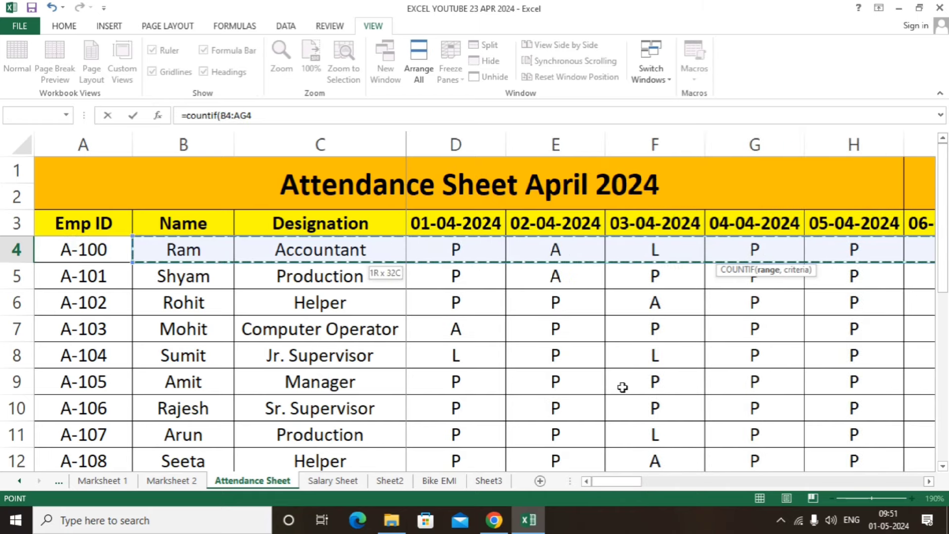
{"action": "key", "text": "shift+Right"}
{"action": "key", "text": "shift+Right"}
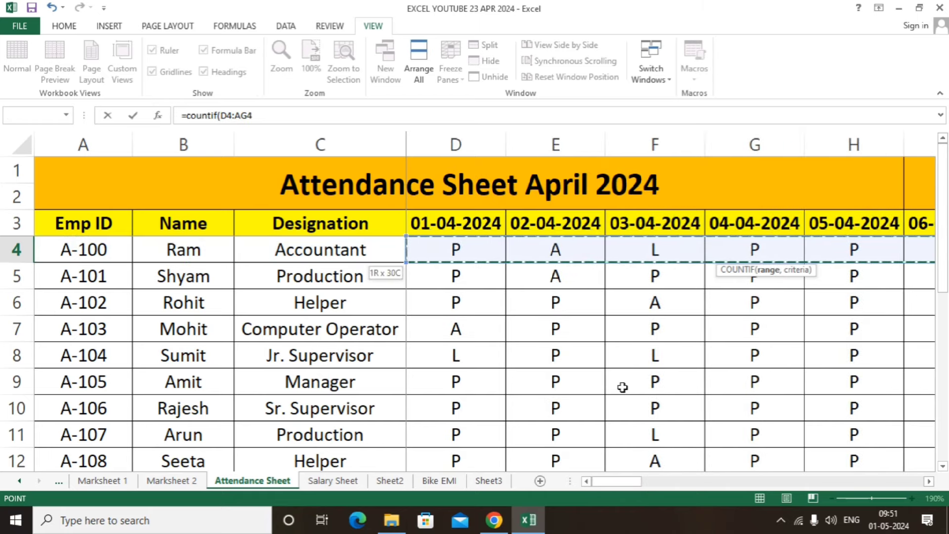
{"action": "type", "text": ",\""}
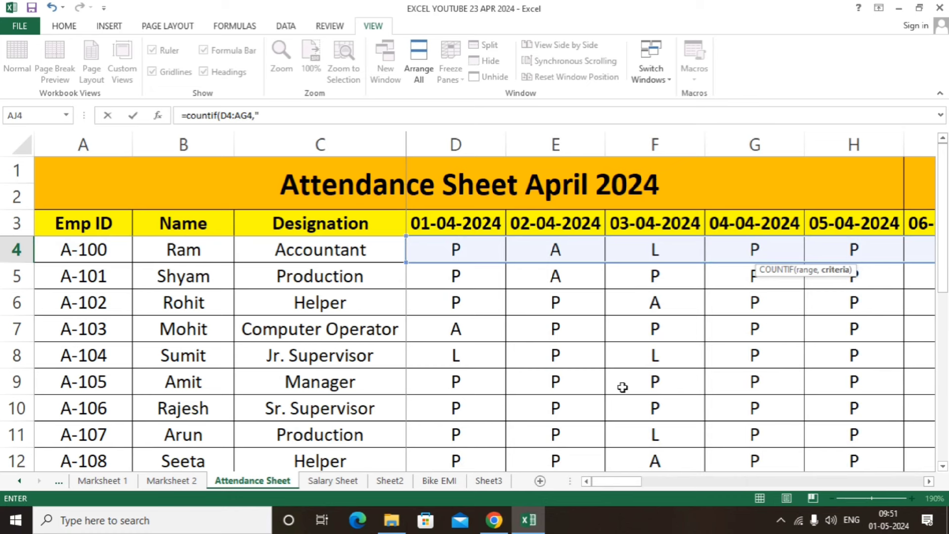
{"action": "type", "text": "l"}
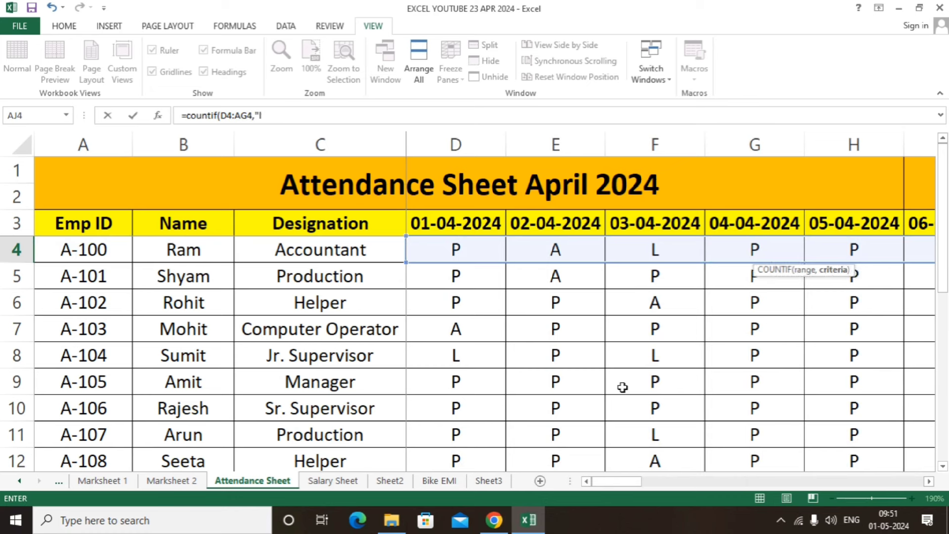
{"action": "type", "text": "\""}
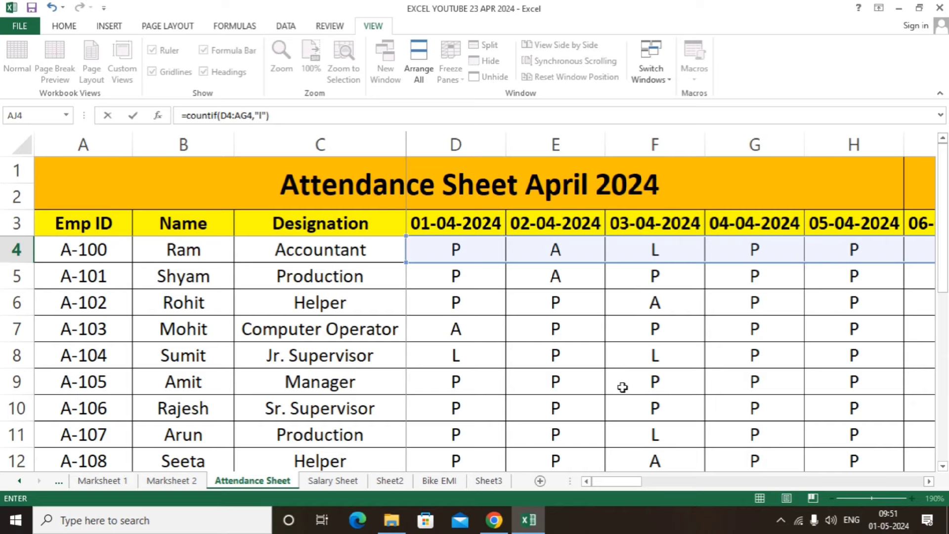
{"action": "key", "text": "Return"}
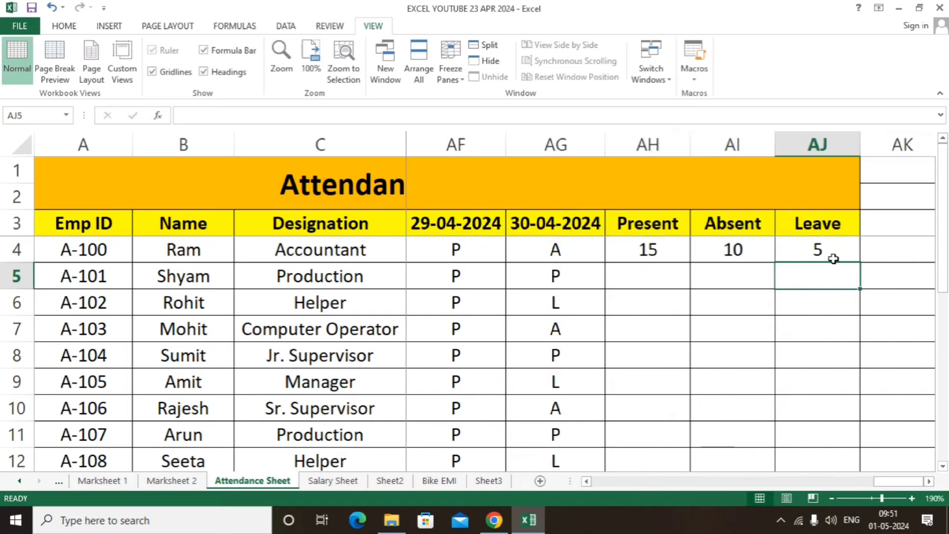
{"action": "left_click", "coordinate": [829, 254]}
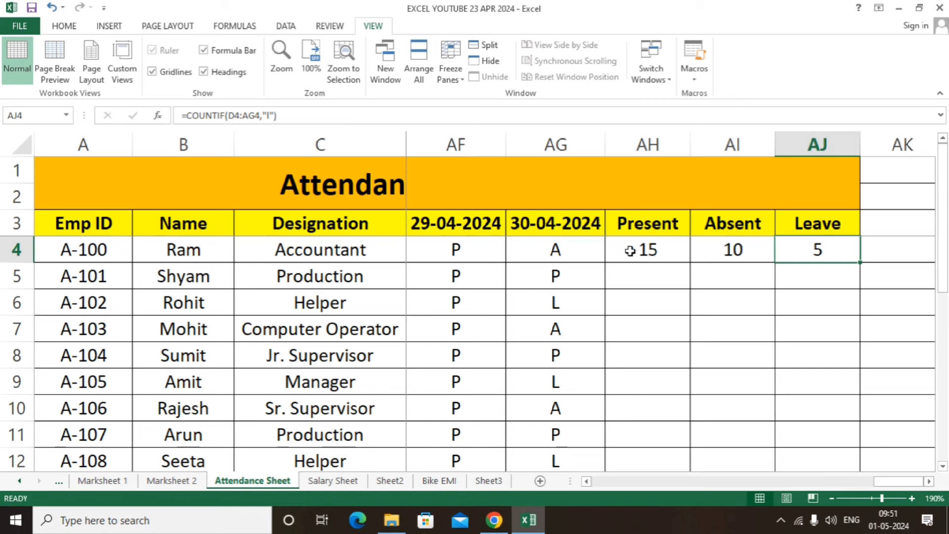
Step: Fill the Present, Absent and Leave totals in AH4:AJ4 down to row 12
{"action": "left_click_drag", "start_coordinate": [630, 251], "coordinate": [819, 254]}
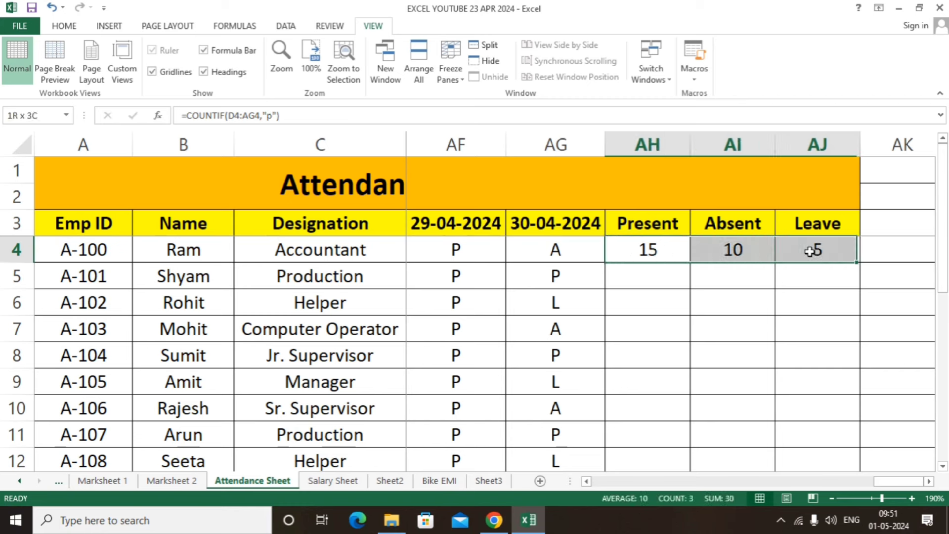
{"action": "left_click_drag", "start_coordinate": [860, 263], "coordinate": [839, 468]}
{"action": "left_click", "coordinate": [641, 247]}
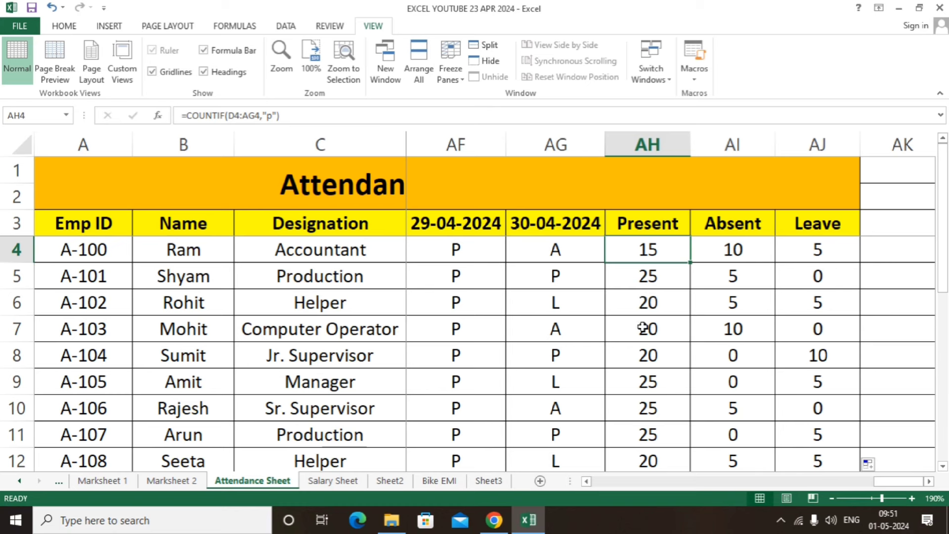
Step: Review the filled Absent formulas in rows 8–9 and the Leave formula in row 7
{"action": "mouse_move", "coordinate": [743, 250]}
{"action": "left_mouse_down"}
{"action": "mouse_move", "coordinate": [754, 310]}
{"action": "mouse_move", "coordinate": [752, 404]}
{"action": "left_mouse_up"}
{"action": "left_click", "coordinate": [733, 355]}
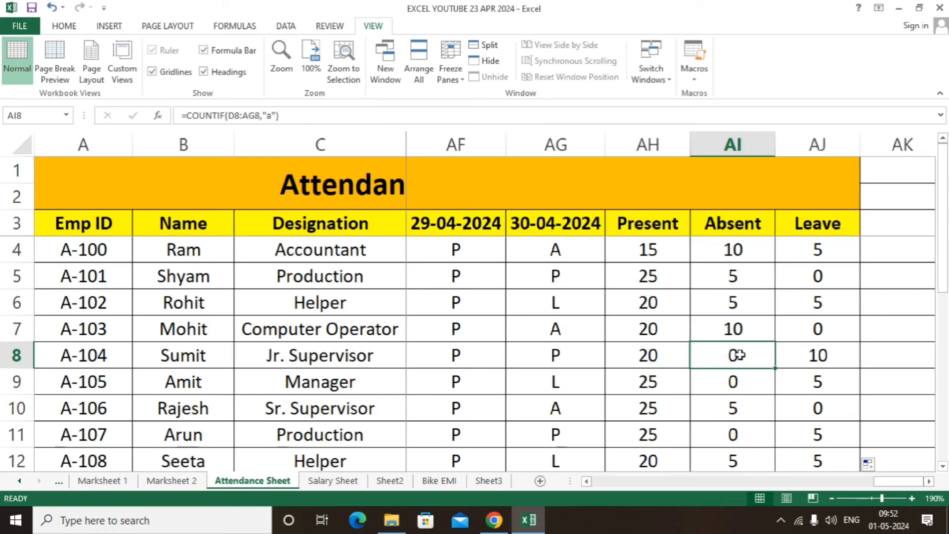
{"action": "left_click", "coordinate": [745, 377]}
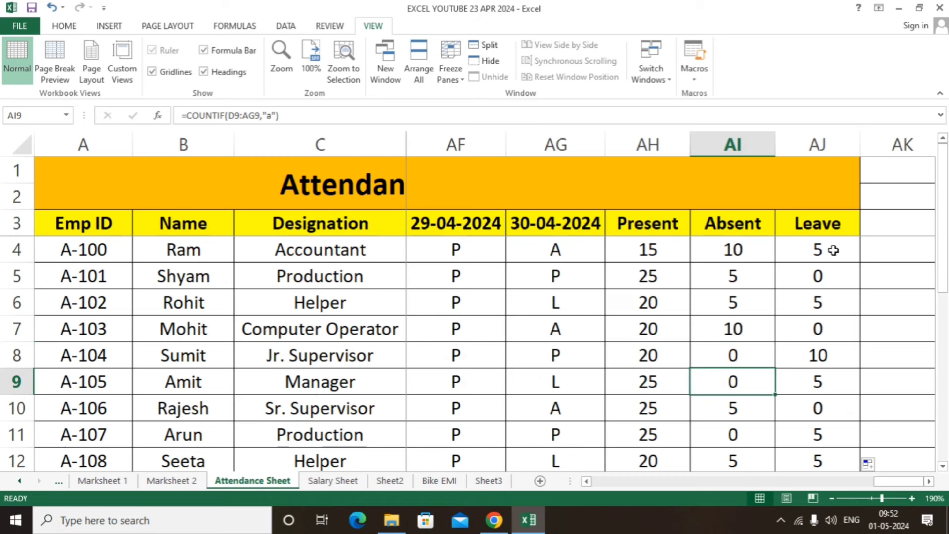
{"action": "left_click", "coordinate": [823, 327]}
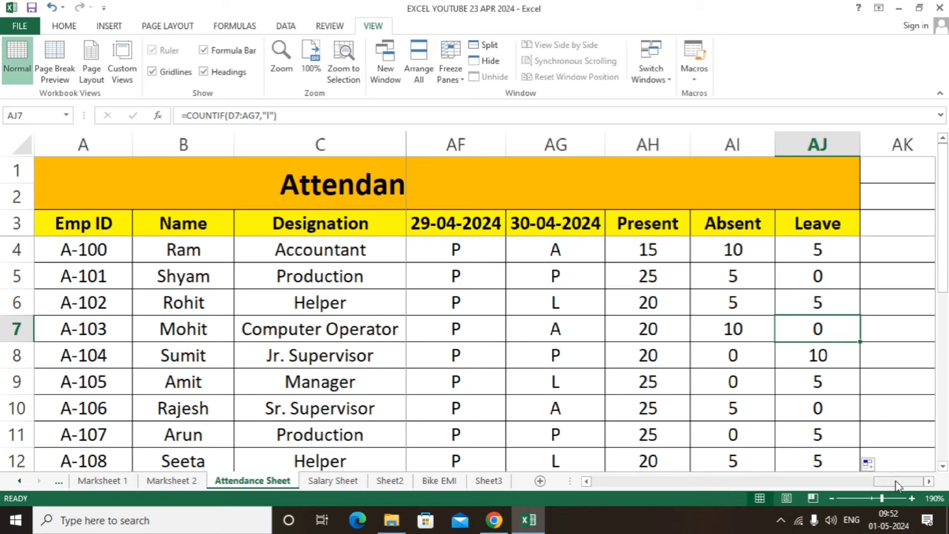
{"action": "left_click_drag", "start_coordinate": [889, 481], "coordinate": [613, 482]}
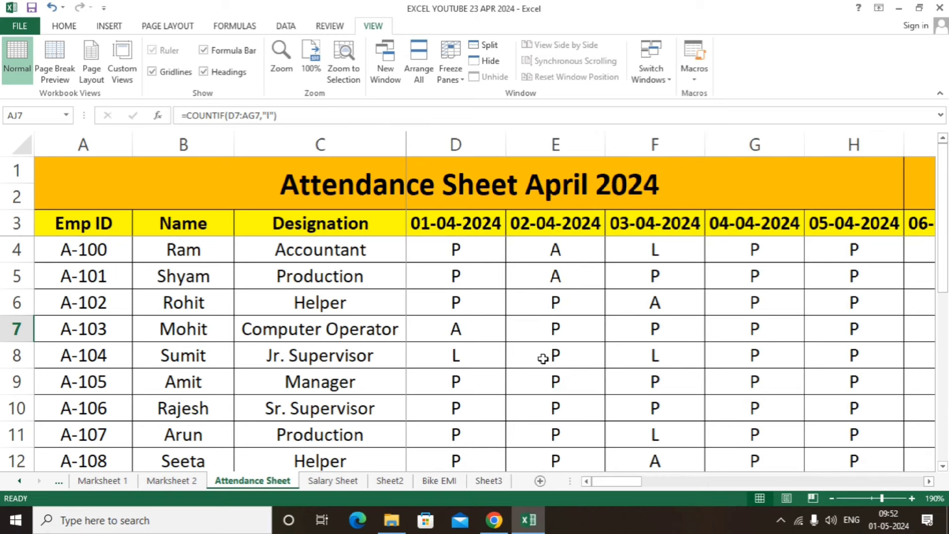
{"action": "left_click", "coordinate": [330, 481]}
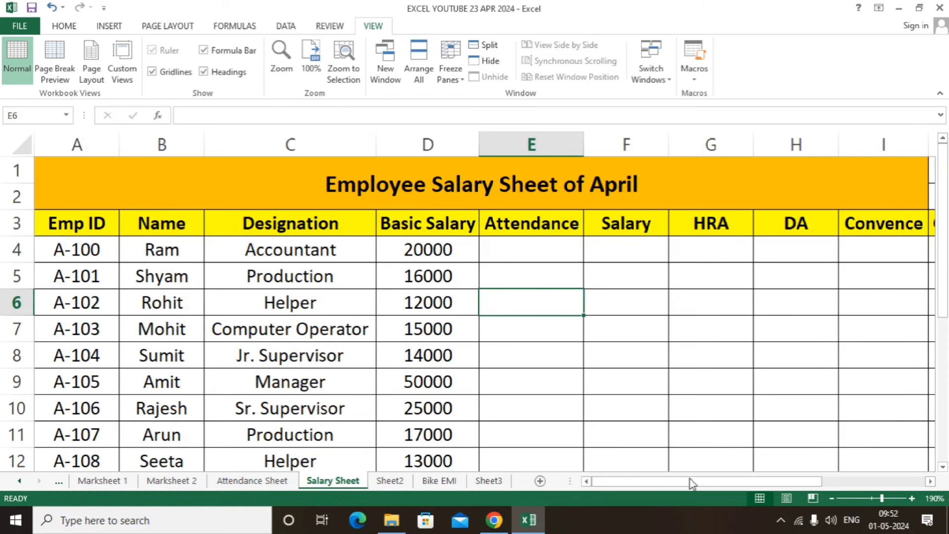
{"action": "mouse_move", "coordinate": [691, 482]}
{"action": "left_mouse_down"}
{"action": "mouse_move", "coordinate": [785, 489]}
{"action": "mouse_move", "coordinate": [580, 357]}
{"action": "left_mouse_up"}
{"action": "left_click", "coordinate": [277, 484]}
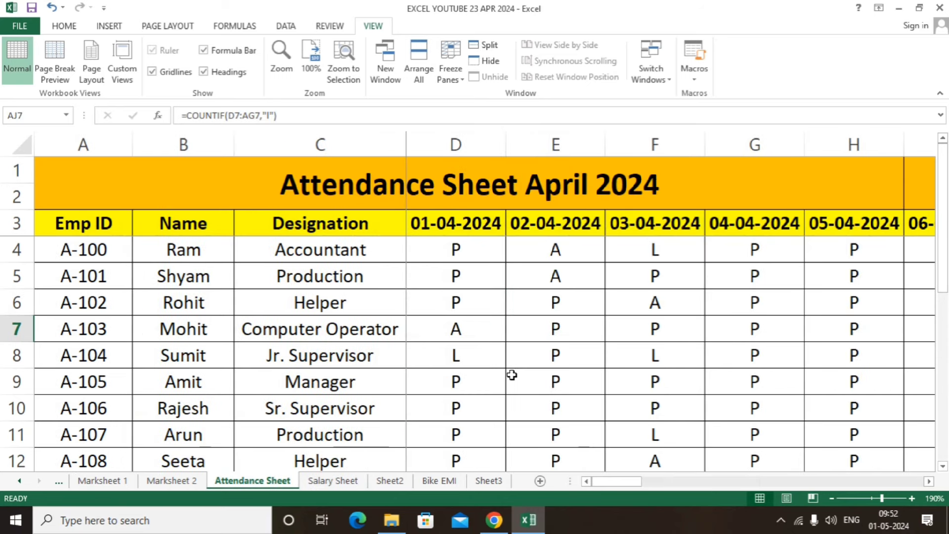
{"action": "left_click_drag", "start_coordinate": [618, 489], "coordinate": [618, 489]}
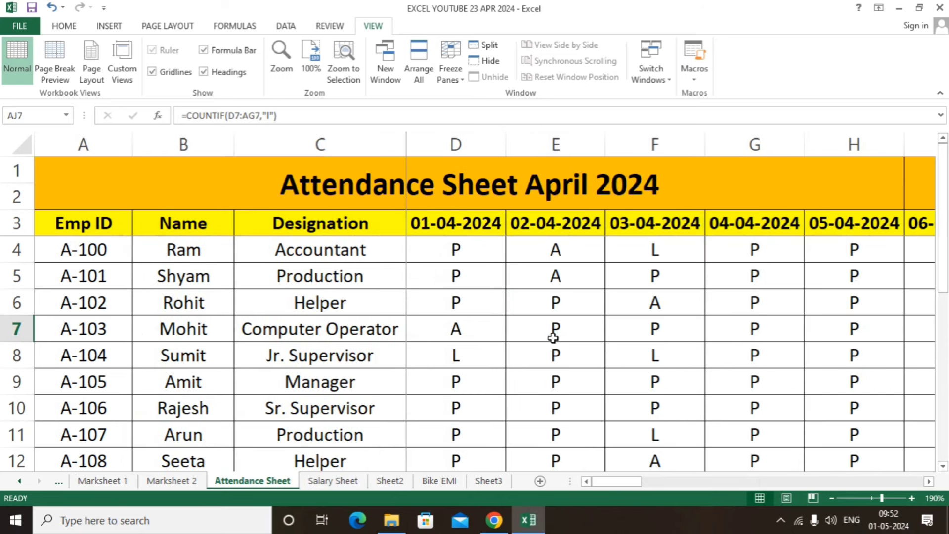